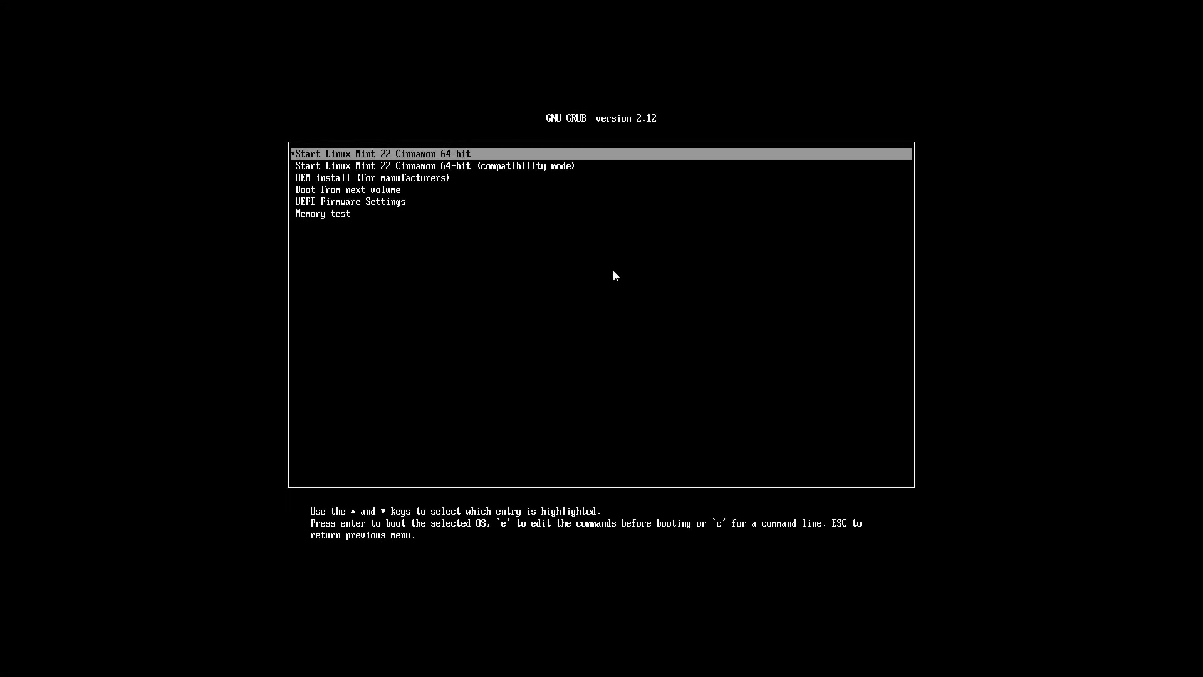
# Boot the standard 'Start Linux Mint 22 Cinnamon 64-bit' entry instead of compatibility mode.
pyautogui.press('Down')
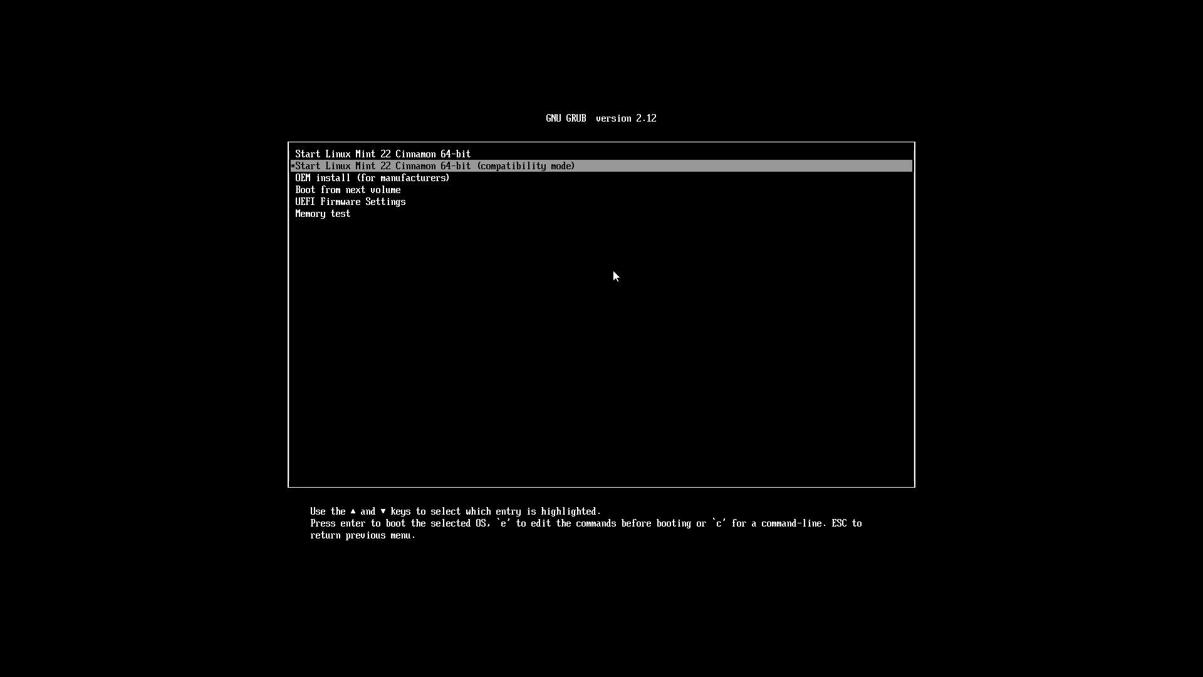
pyautogui.press('Up')
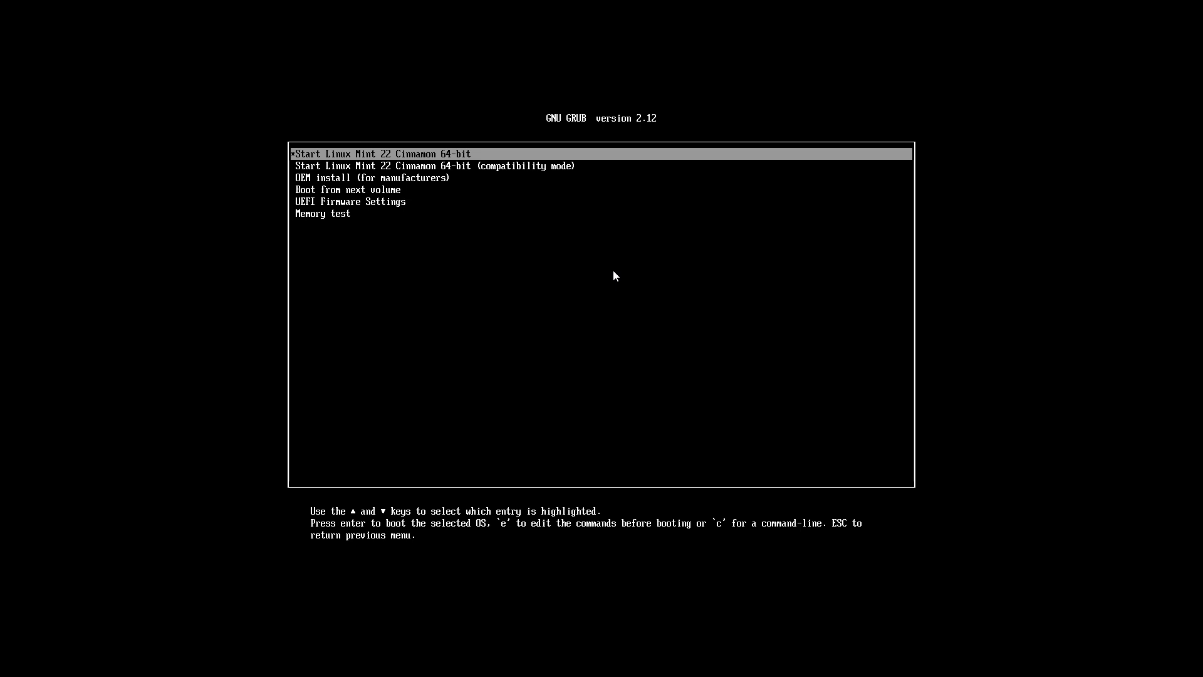
pyautogui.press('Return')
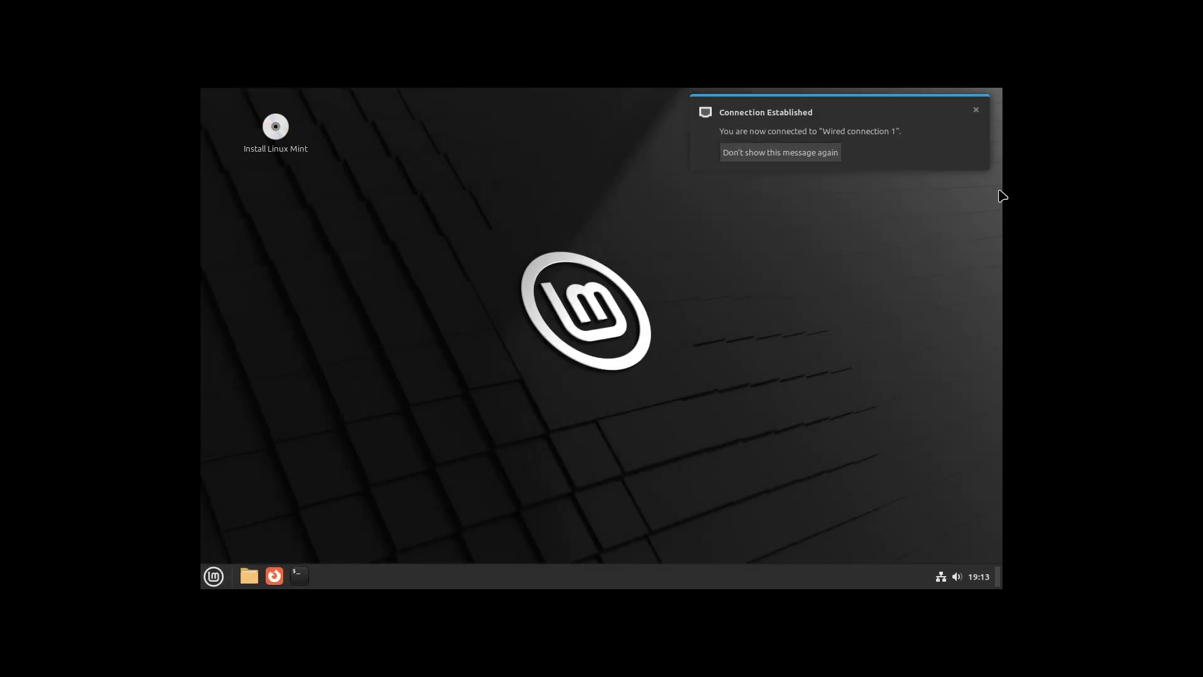
# Set a larger resolution in Display Settings, keep it, then launch Install Linux Mint.
pyautogui.rightClick(607, 329)
pyautogui.click(645, 427)
pyautogui.click(626, 326)
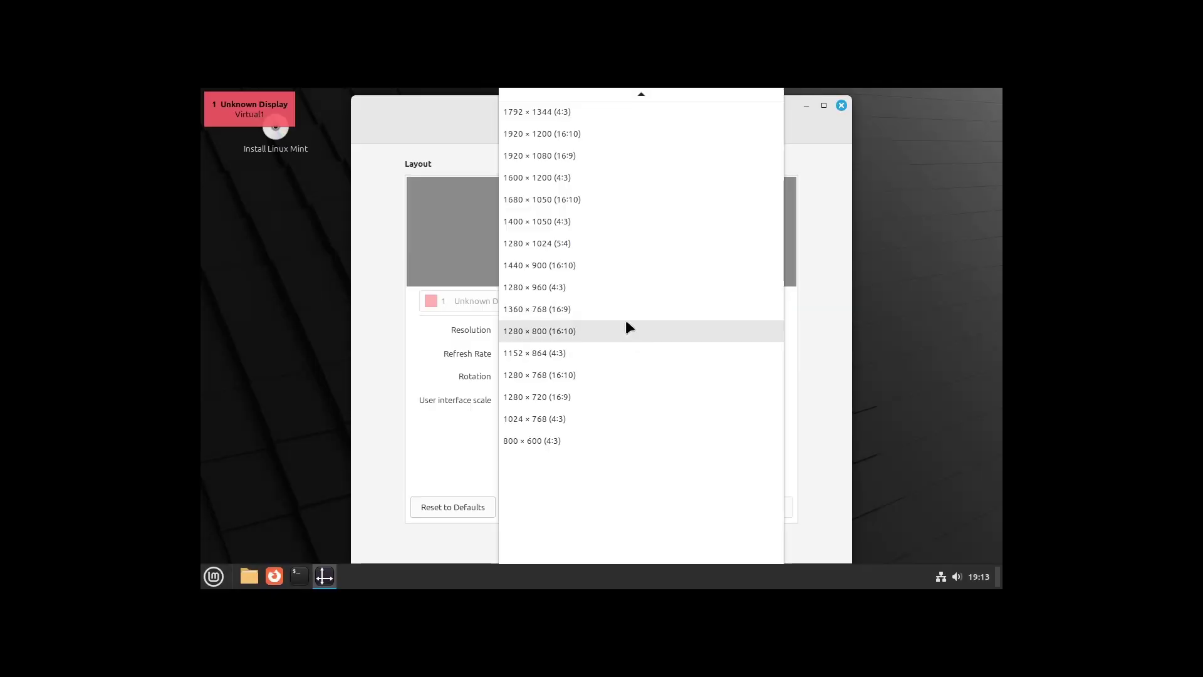
pyautogui.click(626, 324)
pyautogui.click(666, 384)
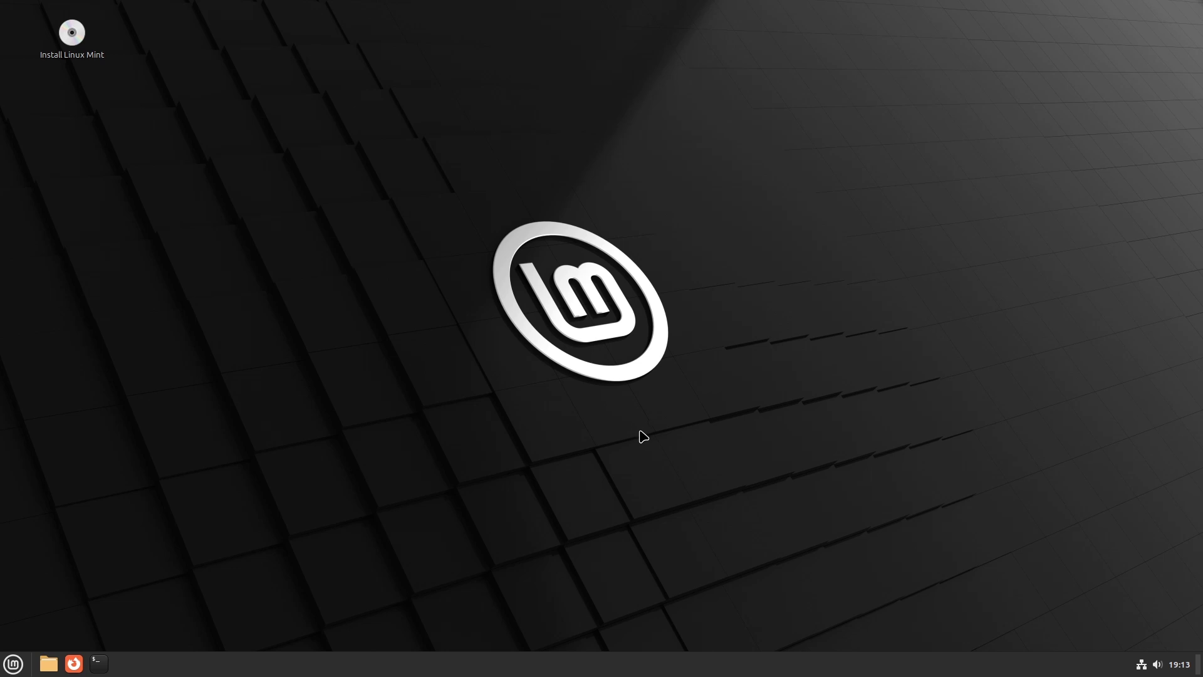
pyautogui.doubleClick(78, 56)
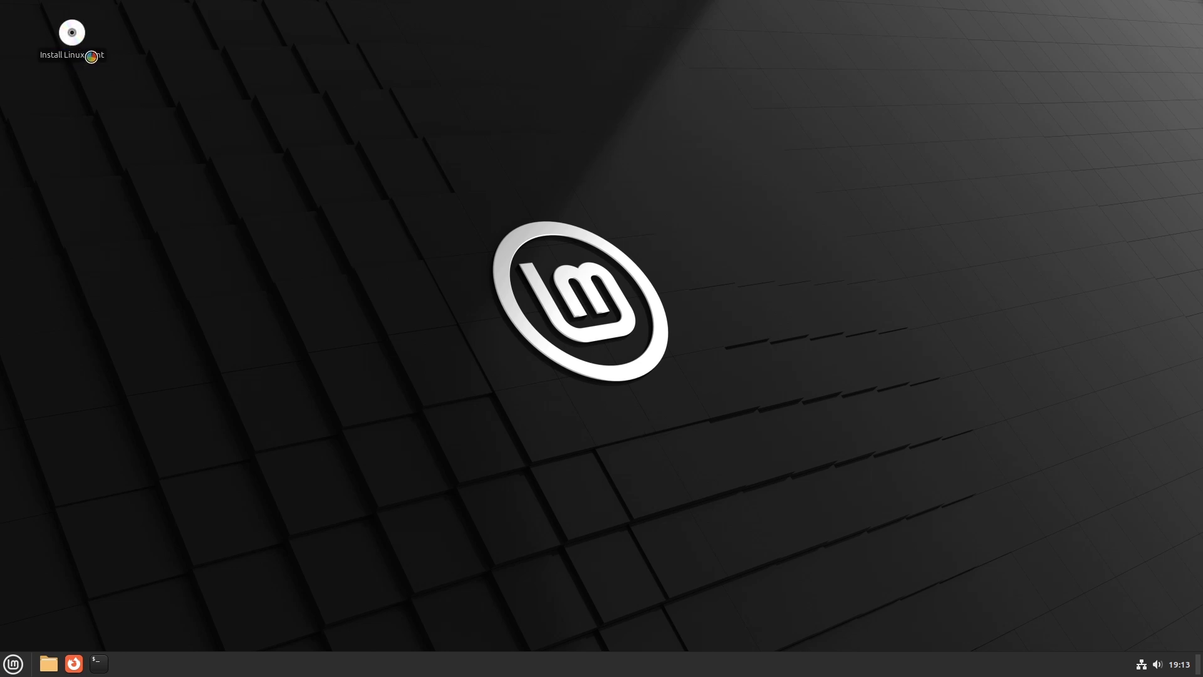
pyautogui.moveTo(440, 239); pyautogui.dragTo(464, 267)
# Accept English and the English (US) keyboard, and tick 'Install multimedia codecs'.
pyautogui.click(812, 457)
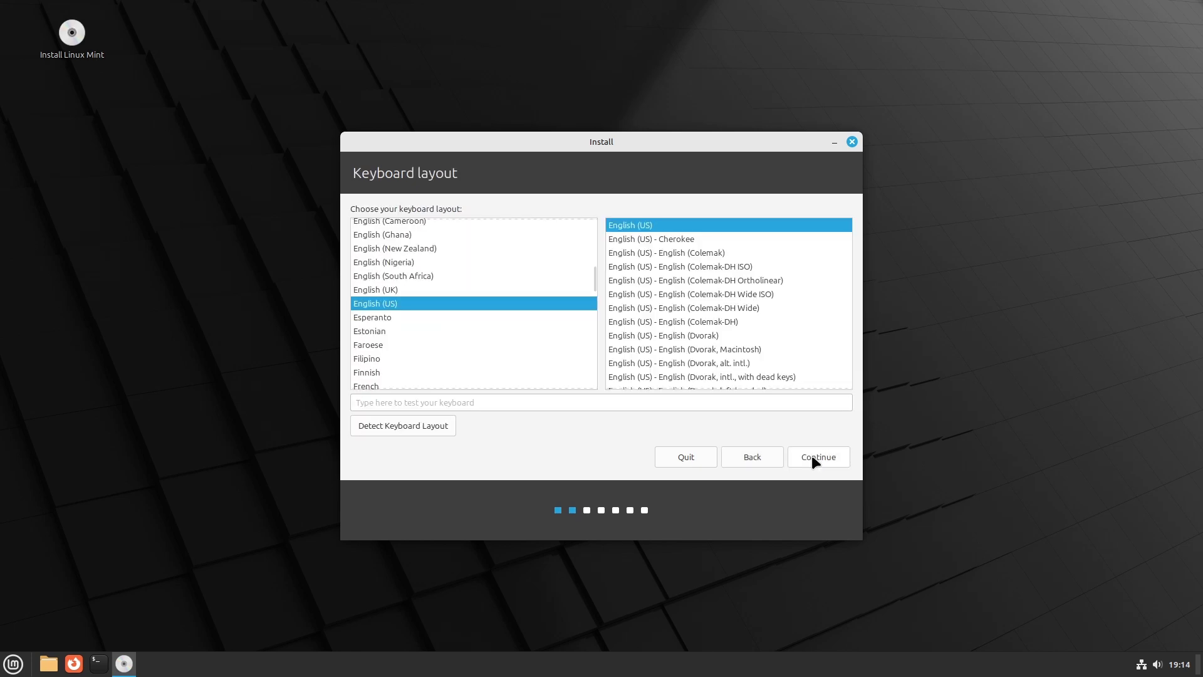
pyautogui.click(812, 457)
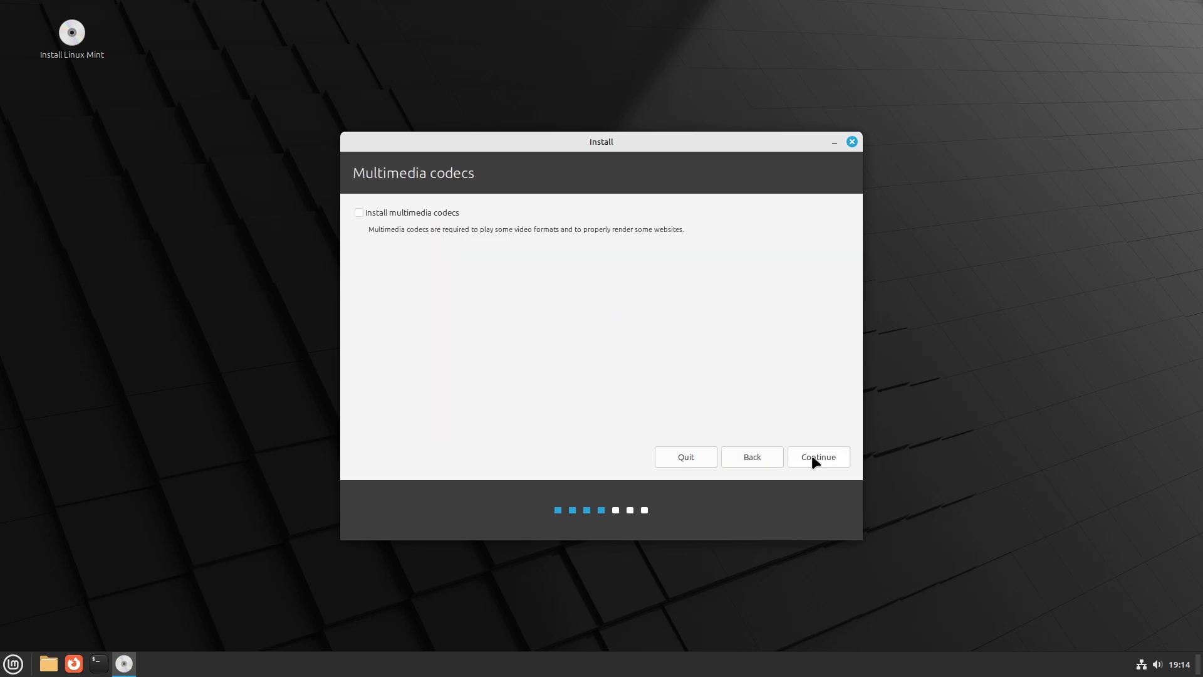
pyautogui.click(406, 213)
pyautogui.click(817, 458)
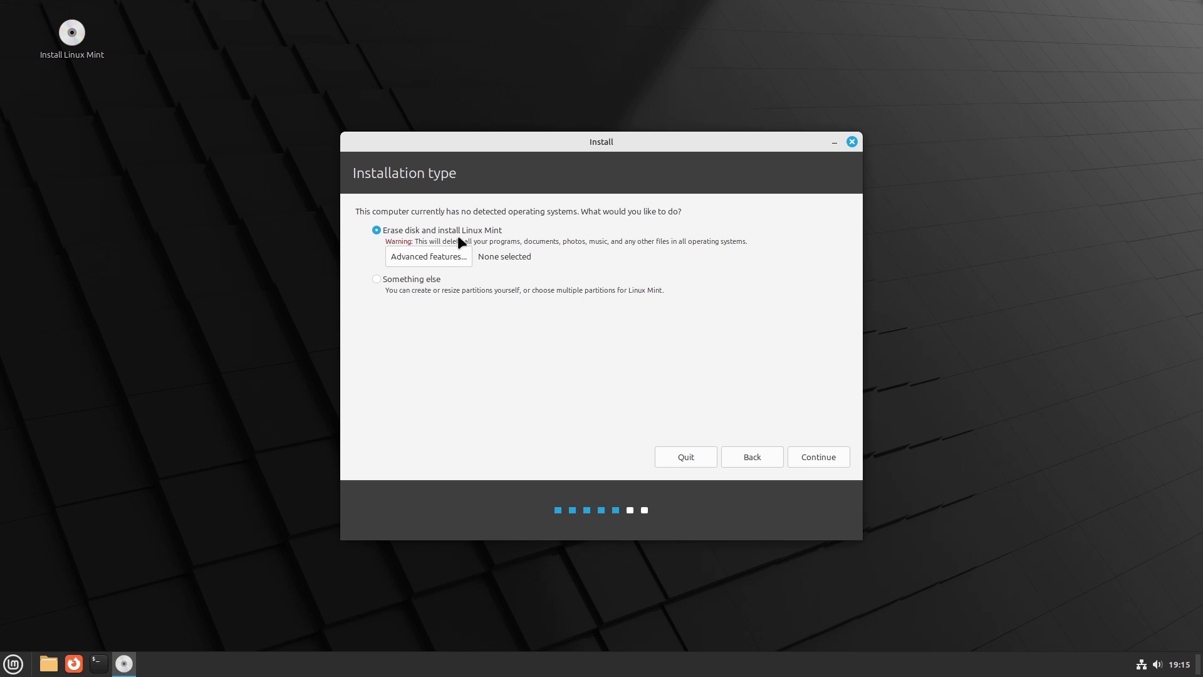
# Check the 107.4 GB sdb drive under Erase disk, then choose 'Something else' instead.
pyautogui.click(802, 460)
pyautogui.click(642, 221)
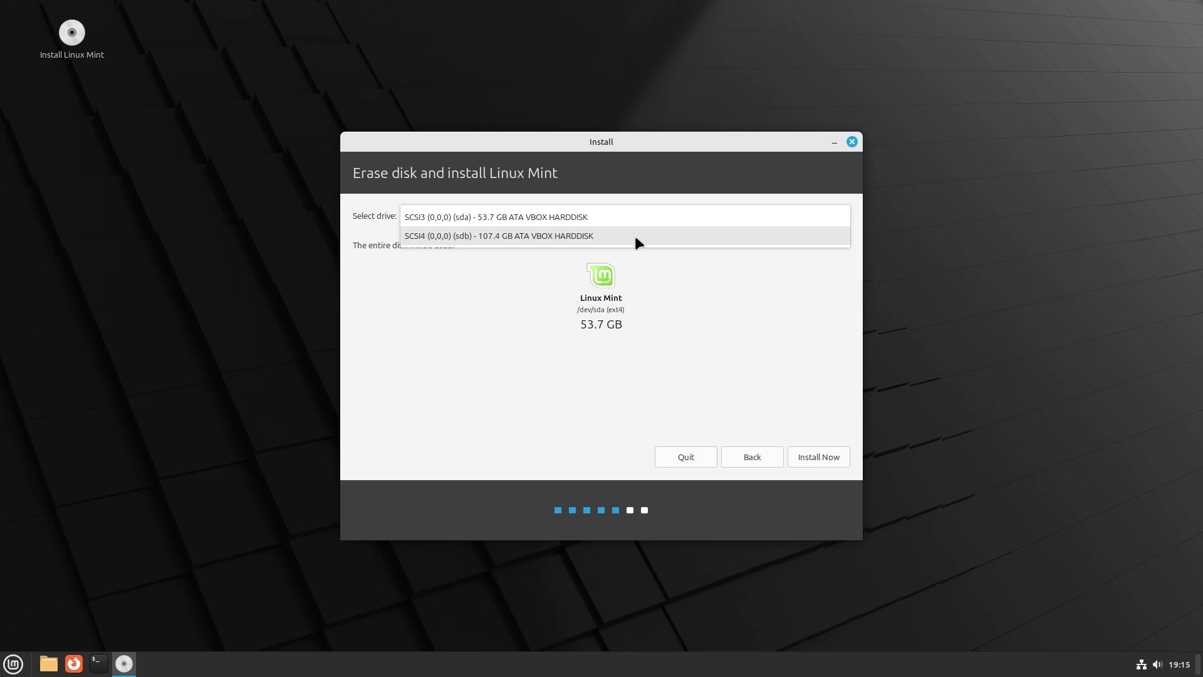
pyautogui.click(635, 235)
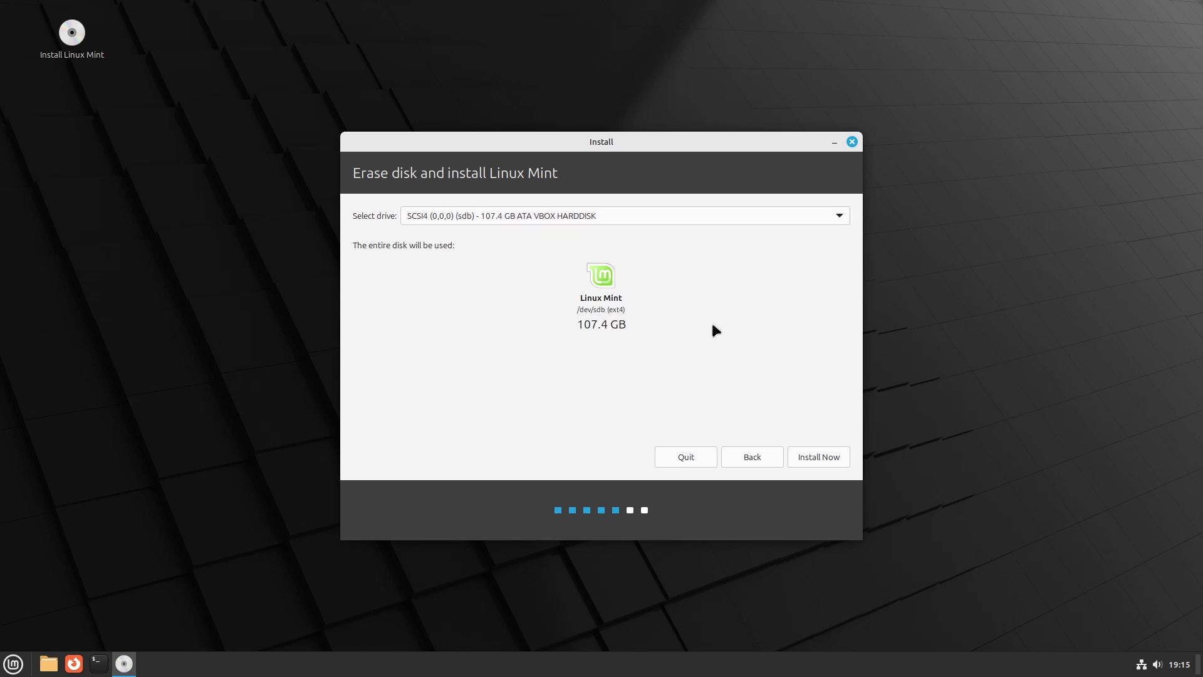
pyautogui.click(757, 460)
pyautogui.click(413, 280)
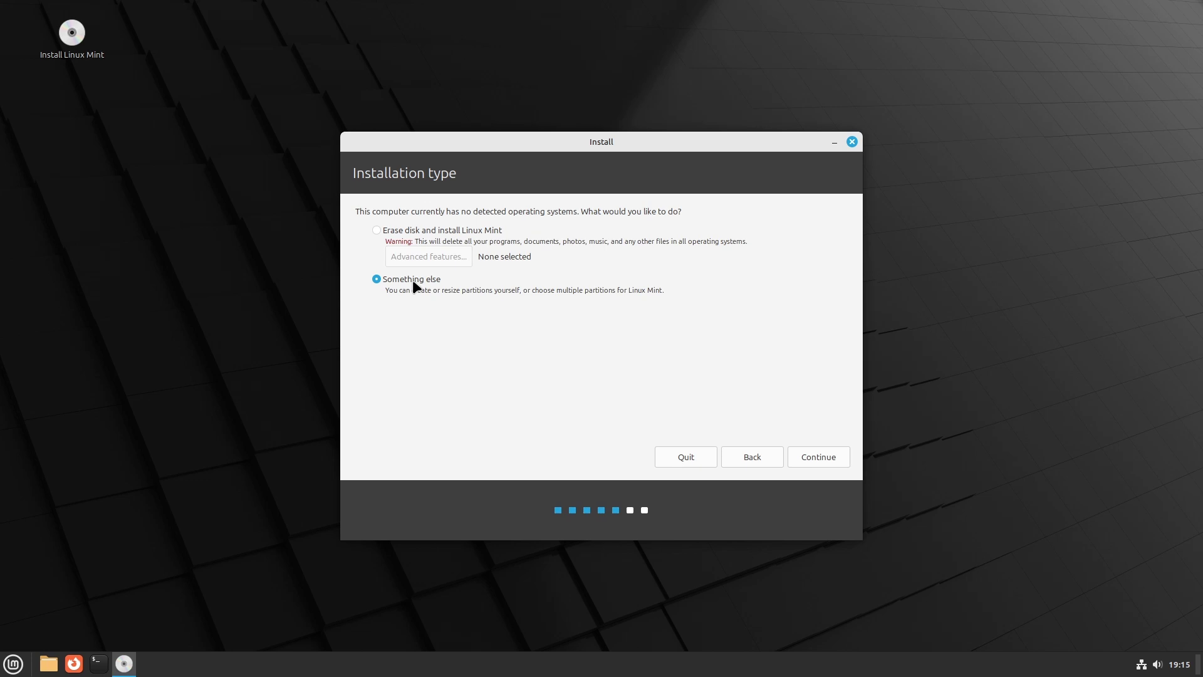
pyautogui.click(806, 453)
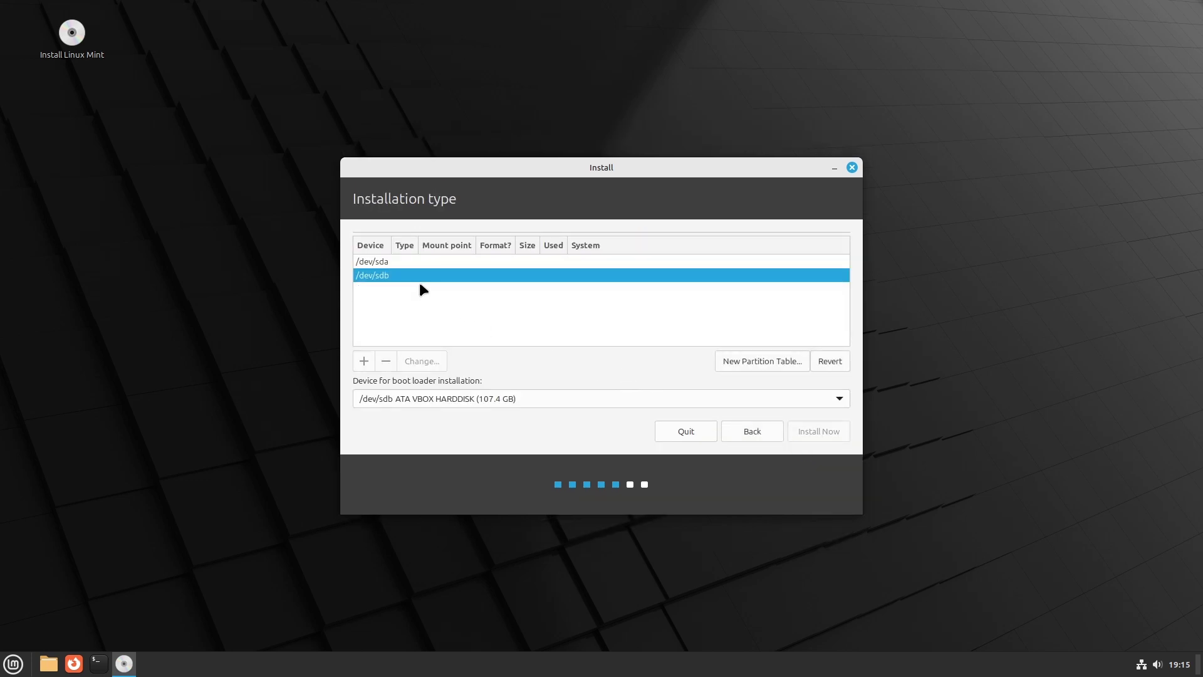
# Give /dev/sdb a new empty partition table, confirming the wipe, and begin adding partitions.
pyautogui.click(404, 290)
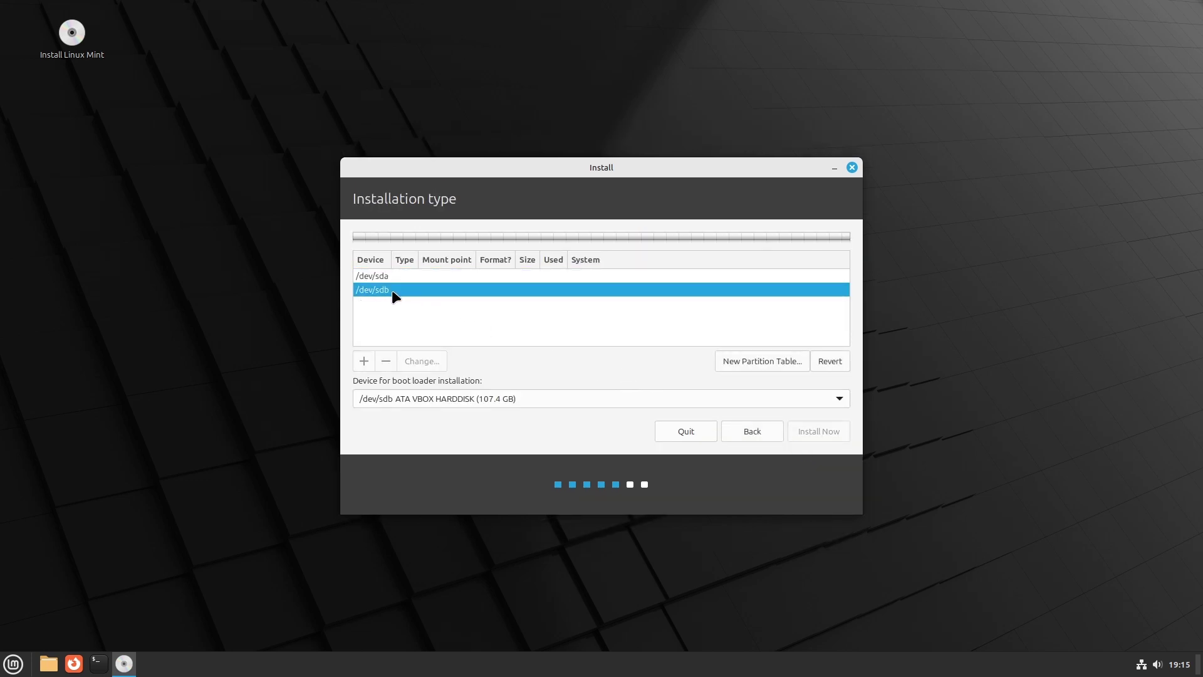
pyautogui.click(742, 360)
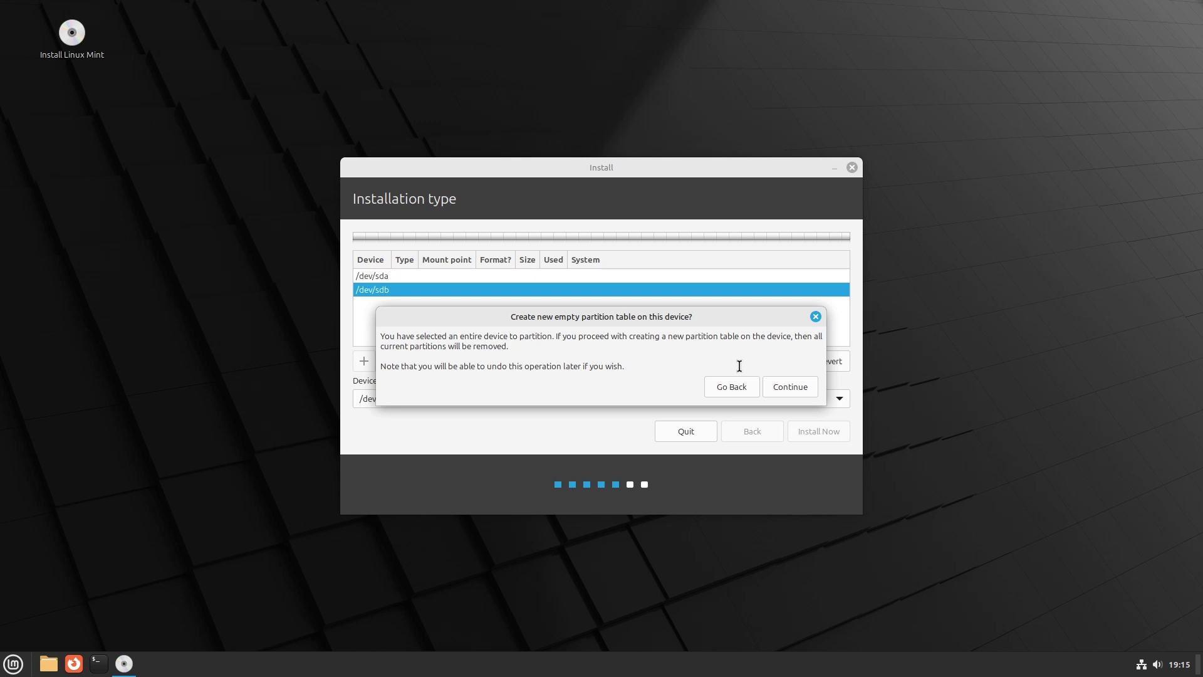
pyautogui.click(777, 389)
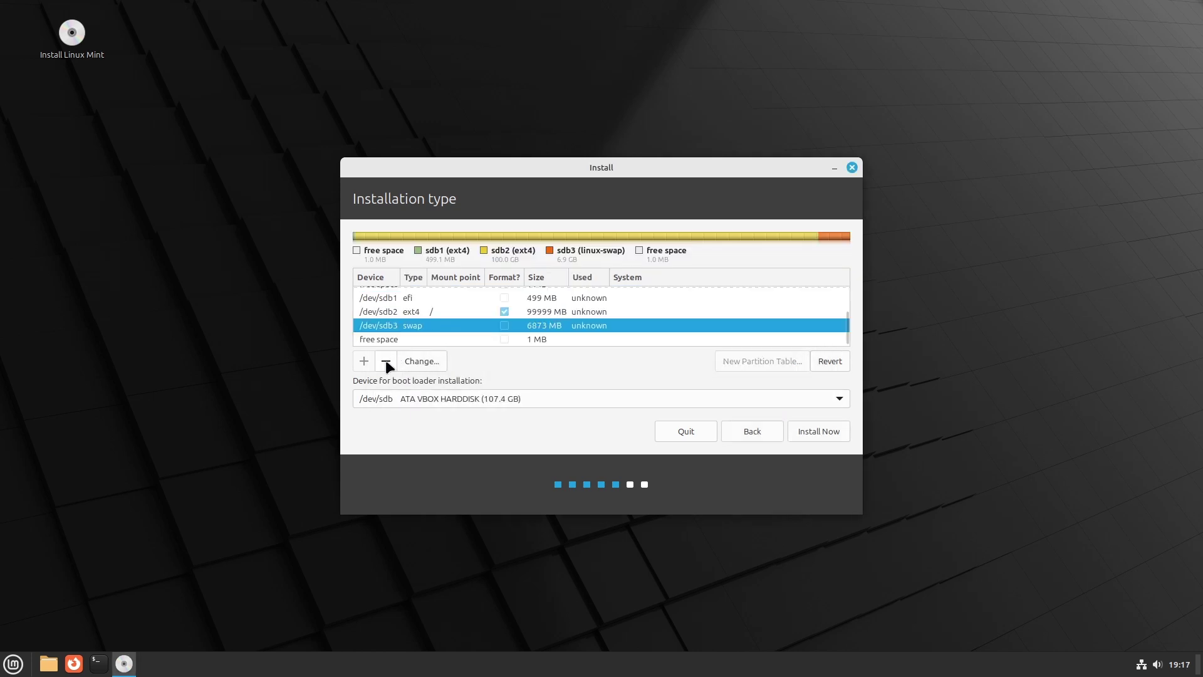
pyautogui.click(386, 362)
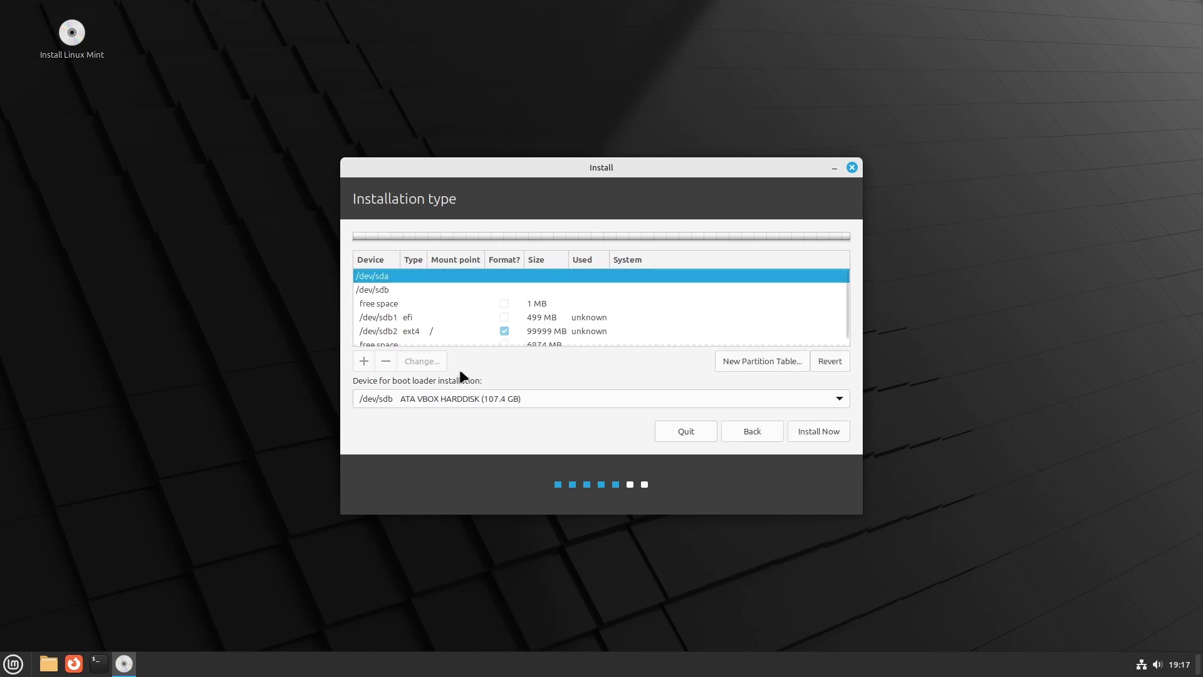
# Delete the /dev/sdb2 root partition and select the remaining /dev/sdb partition.
pyautogui.click(474, 331)
pyautogui.click(386, 361)
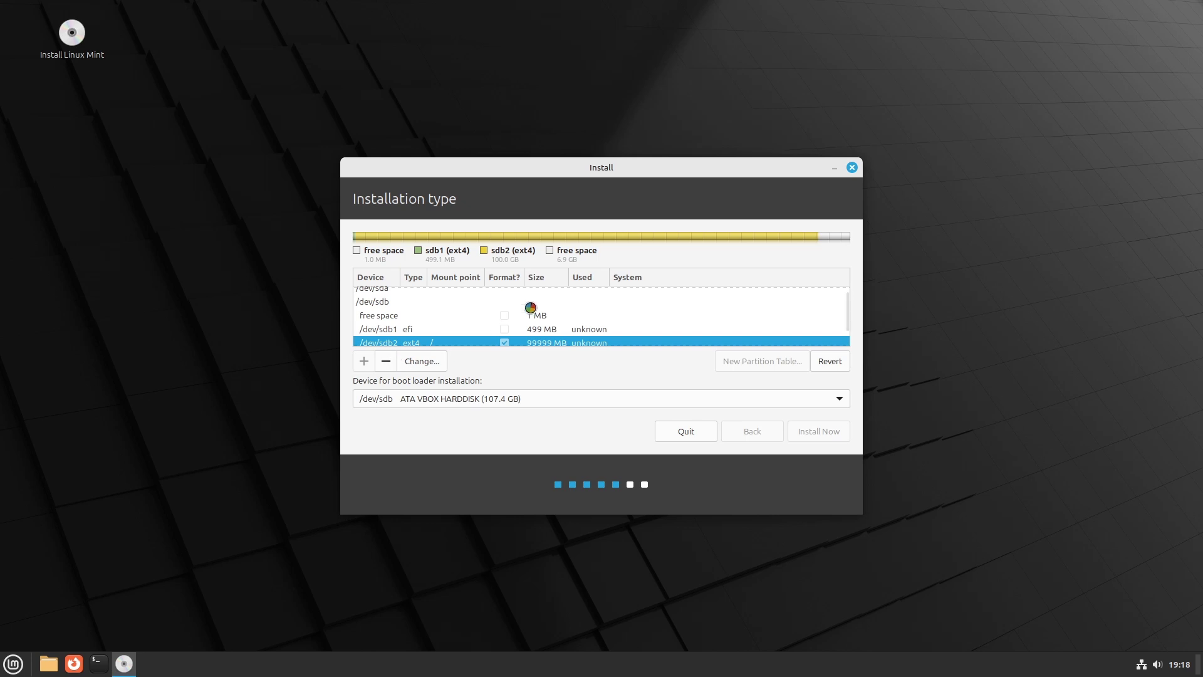
pyautogui.click(522, 331)
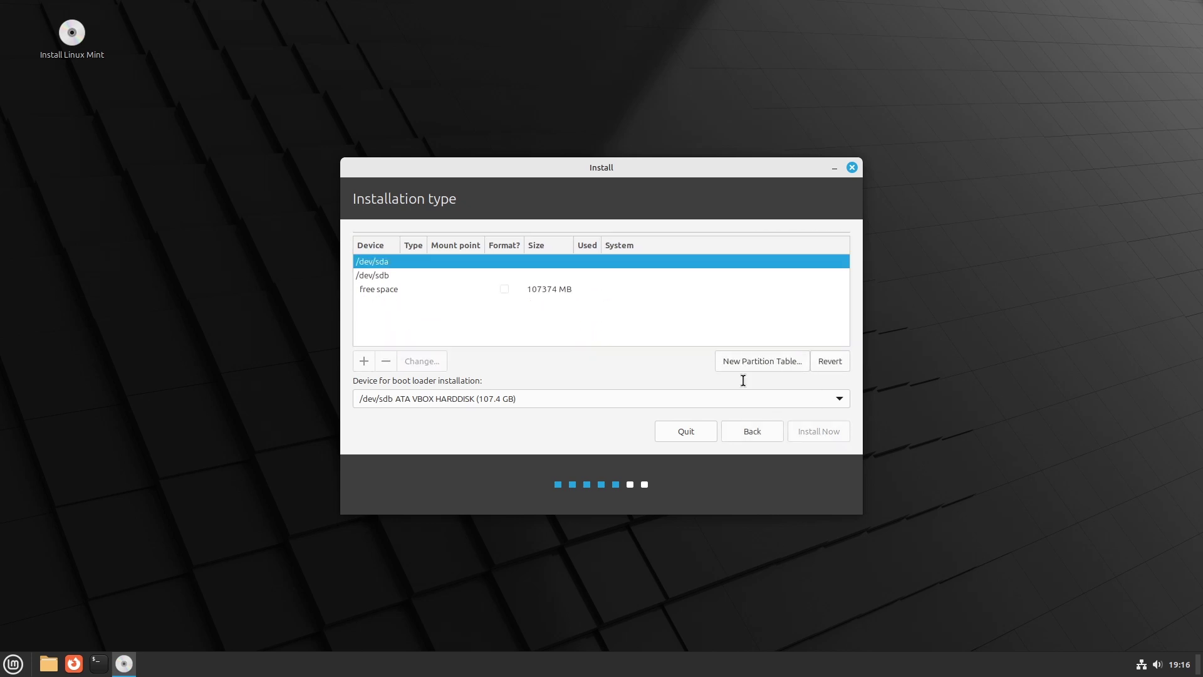
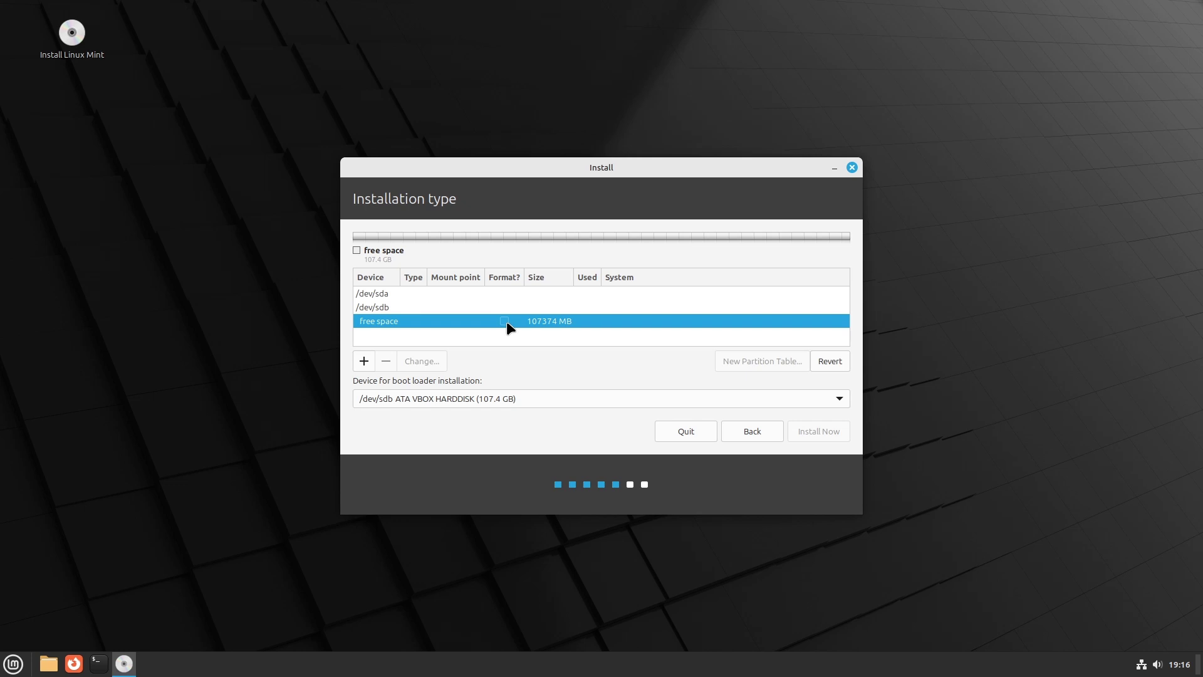
# Create a 500 MB EFI System Partition in the free space on /dev/sdb.
pyautogui.click(364, 361)
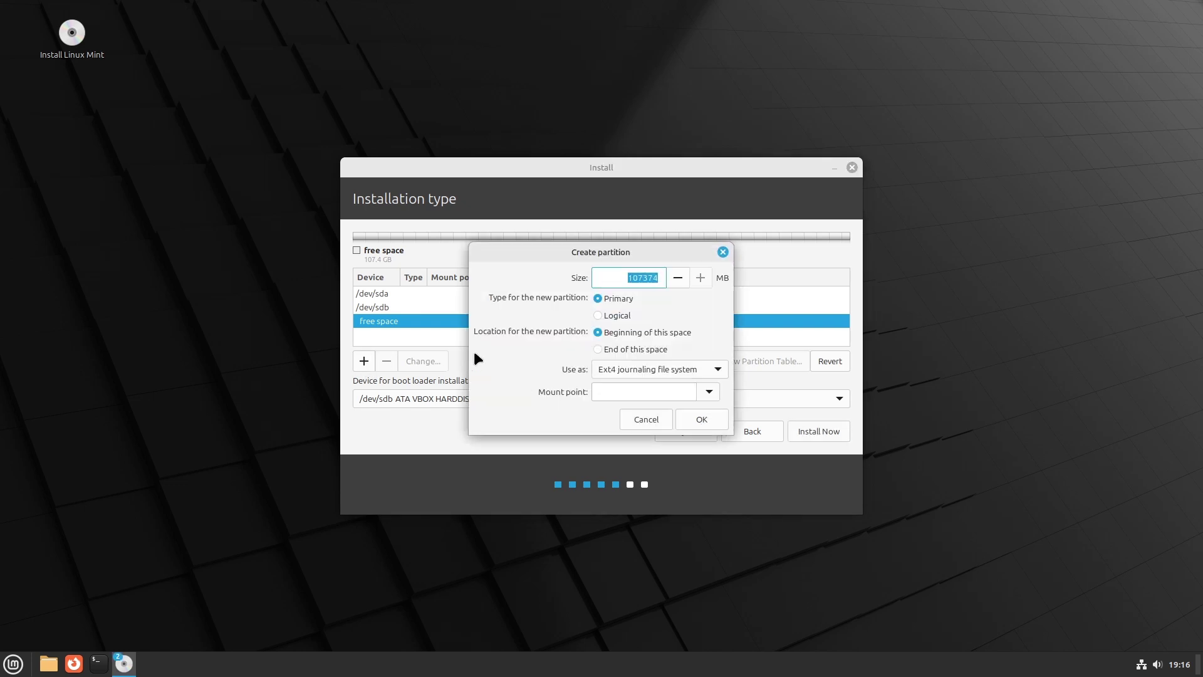
pyautogui.write('500')
pyautogui.click(659, 365)
pyautogui.click(658, 558)
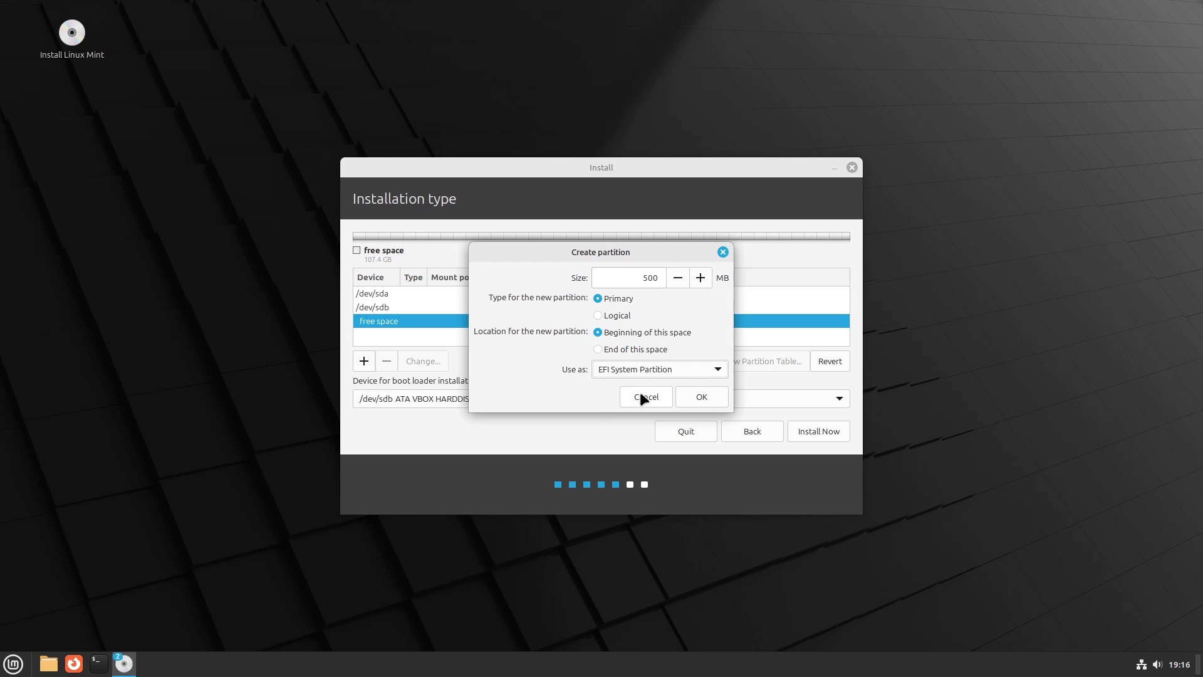
pyautogui.click(696, 399)
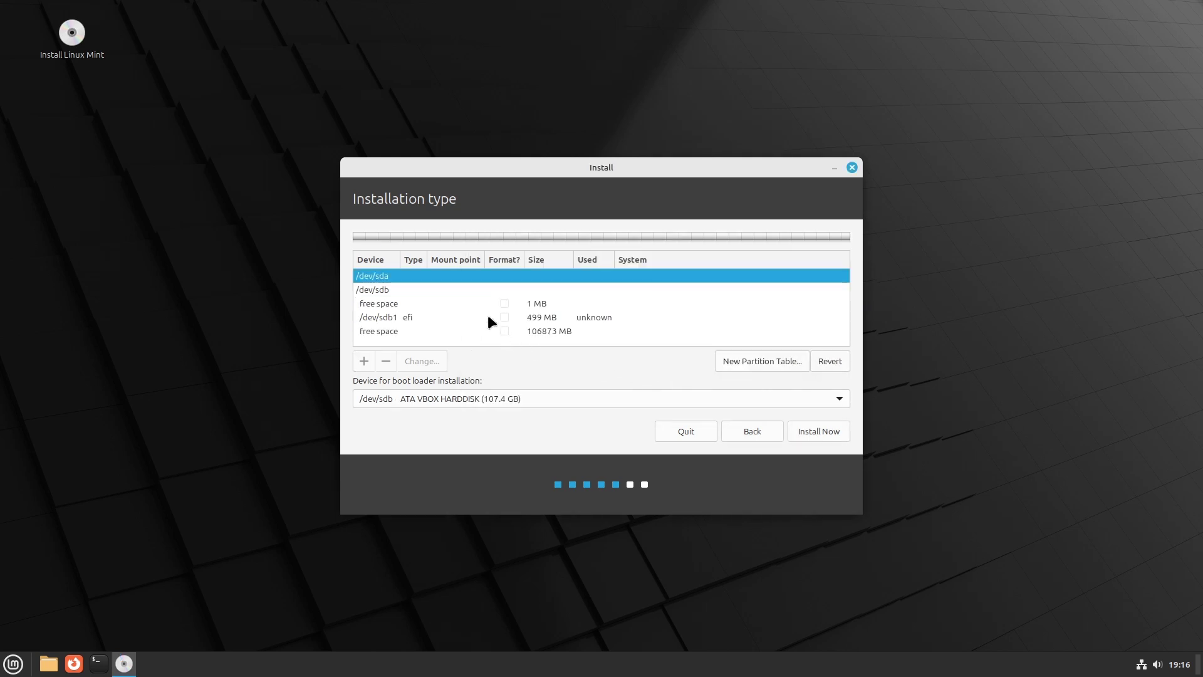
# Add a 100000 MB ext4 partition mounted at / in the remaining free space.
pyautogui.scroll(-1, 844, 307)
pyautogui.click(626, 340)
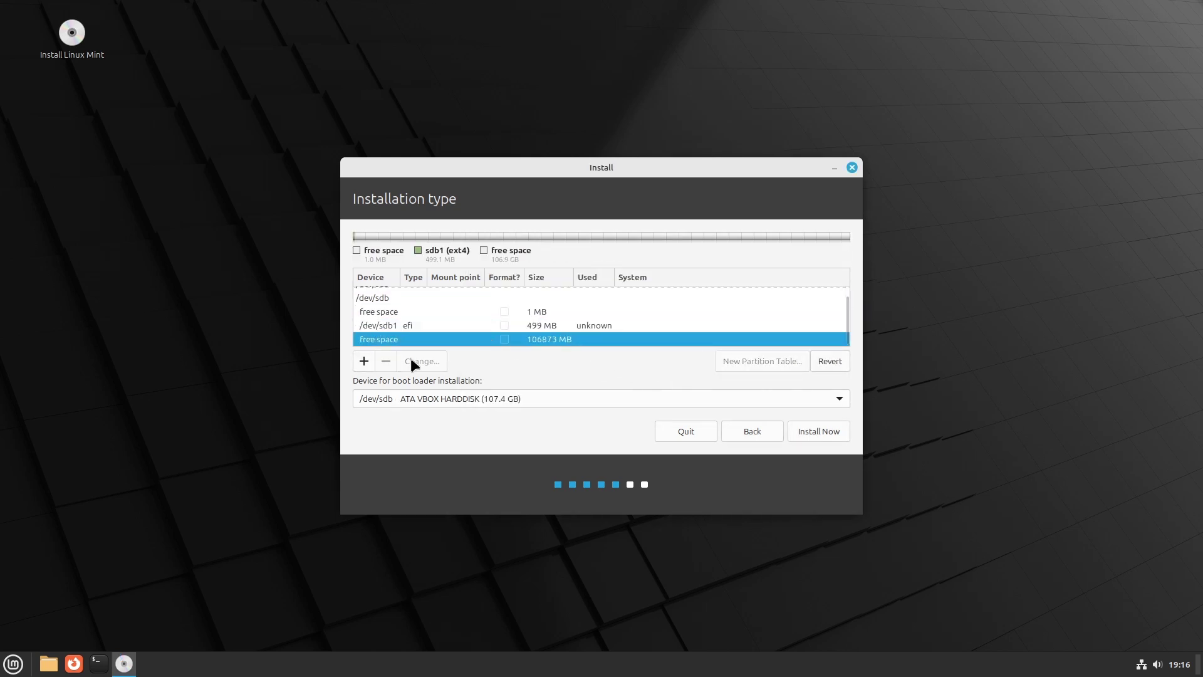
pyautogui.click(364, 361)
pyautogui.click(641, 279)
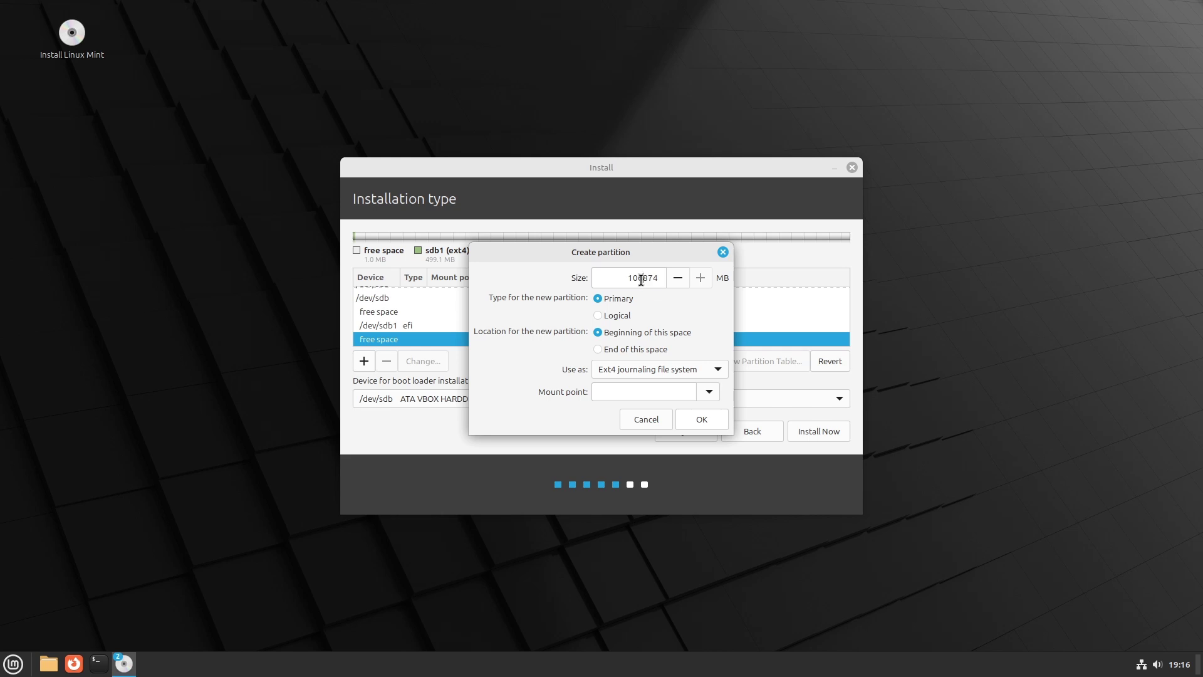
pyautogui.moveTo(641, 278); pyautogui.dragTo(659, 283)
pyautogui.write('00000')
pyautogui.click(708, 392)
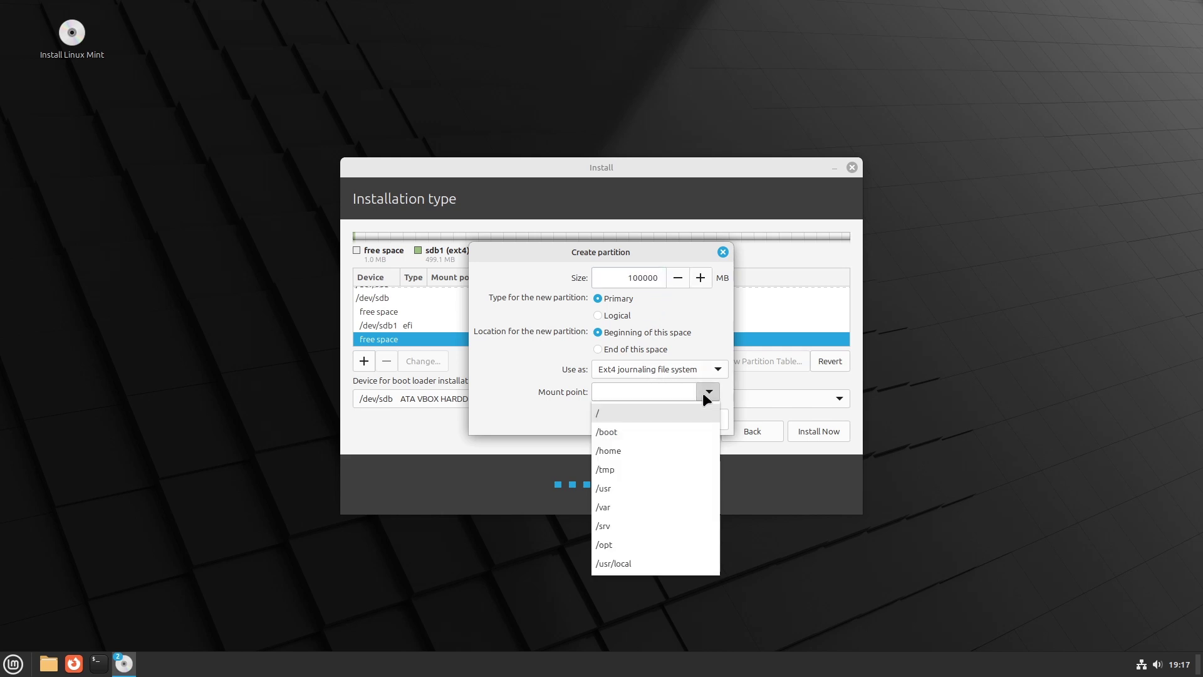
pyautogui.click(621, 412)
pyautogui.press('Return')
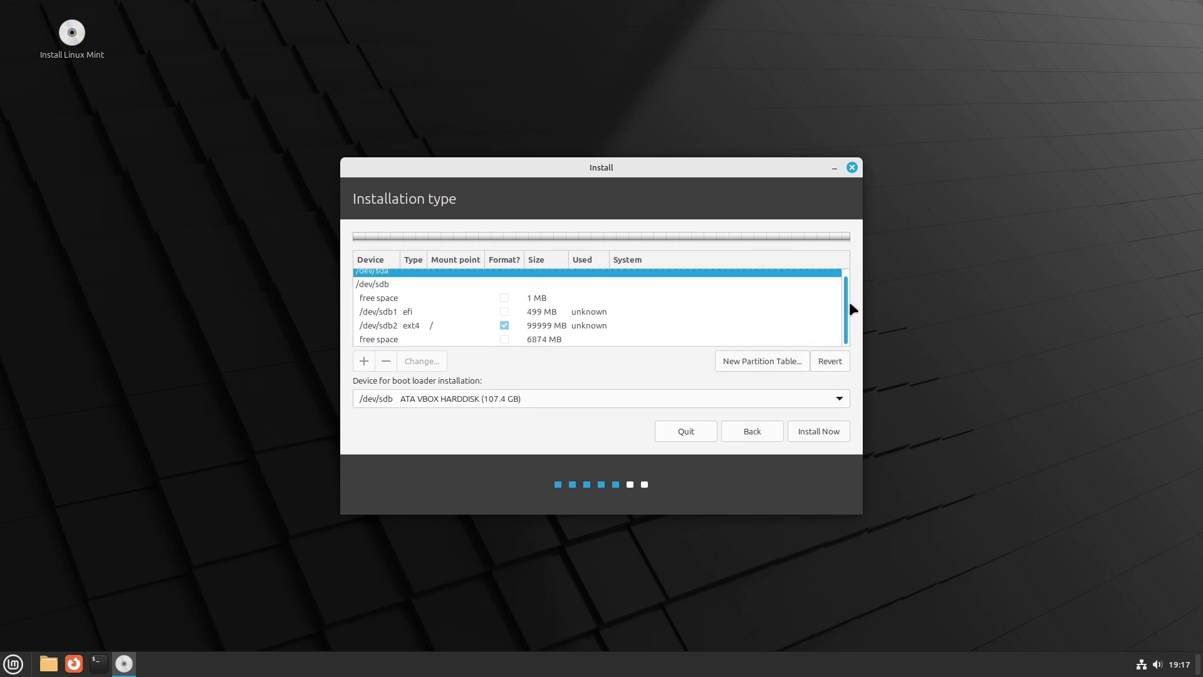
# Turn the last free space on /dev/sdb into a swap partition.
pyautogui.scroll(-1, 851, 312)
pyautogui.click(508, 339)
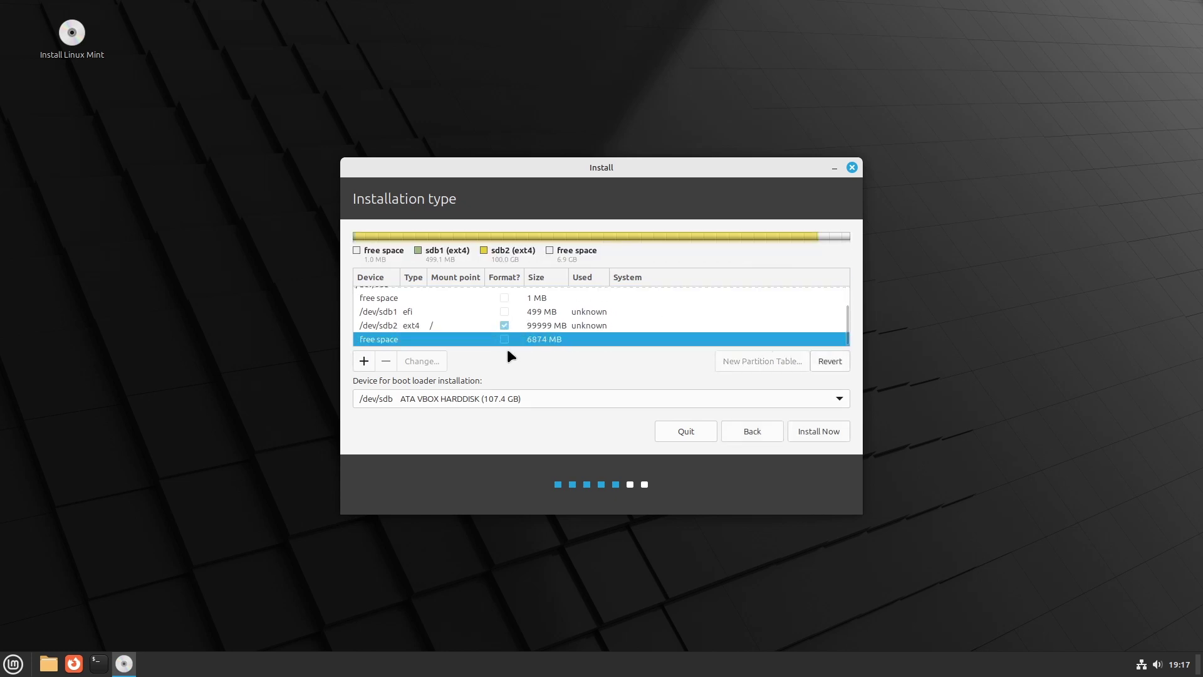
pyautogui.click(364, 363)
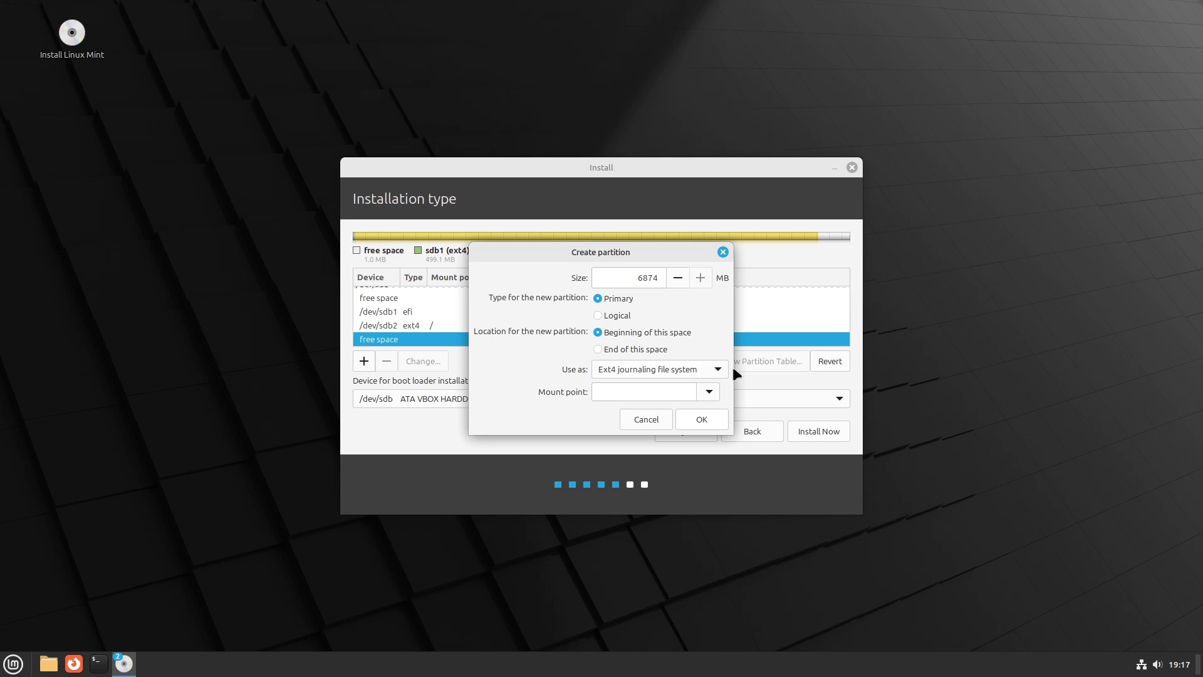
pyautogui.click(713, 370)
pyautogui.click(668, 516)
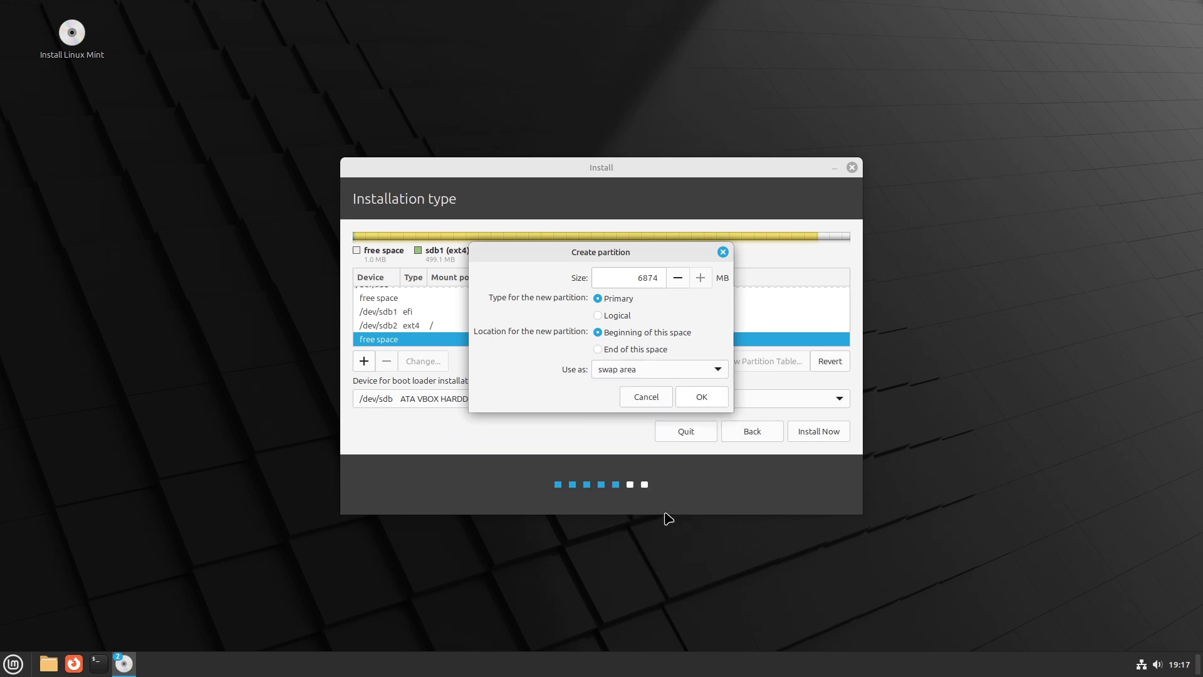
pyautogui.click(699, 398)
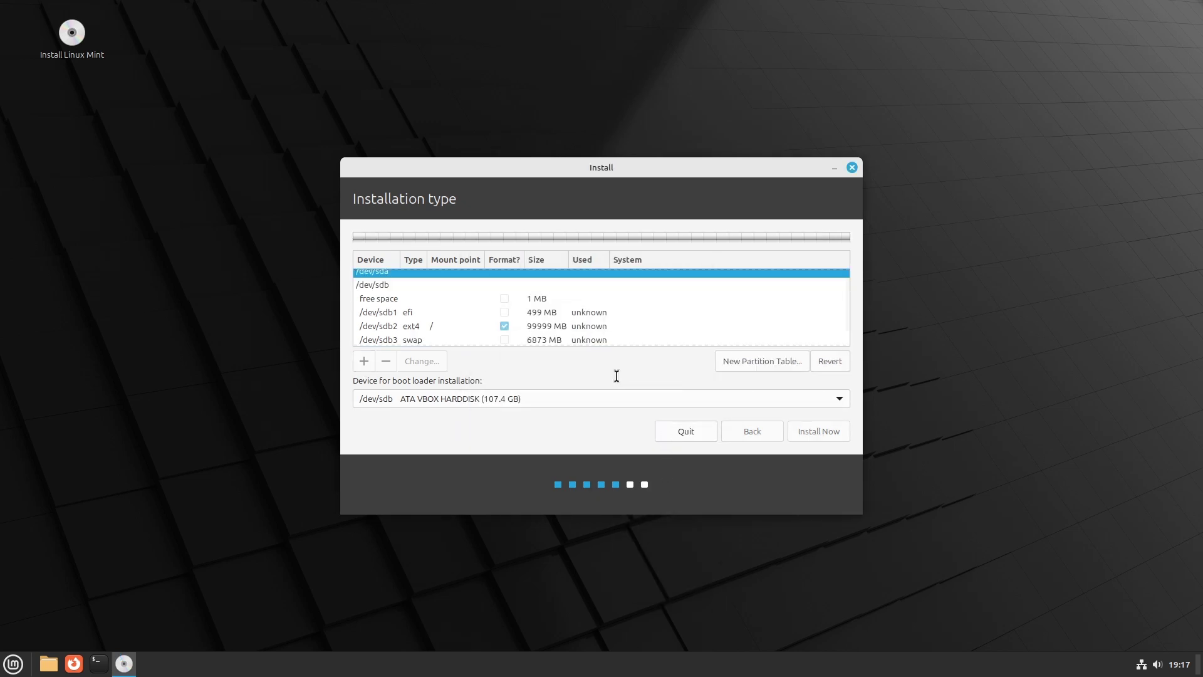
# Keep the boot loader on /dev/sdb and start installing with the new layout.
pyautogui.scroll(-1, 846, 307)
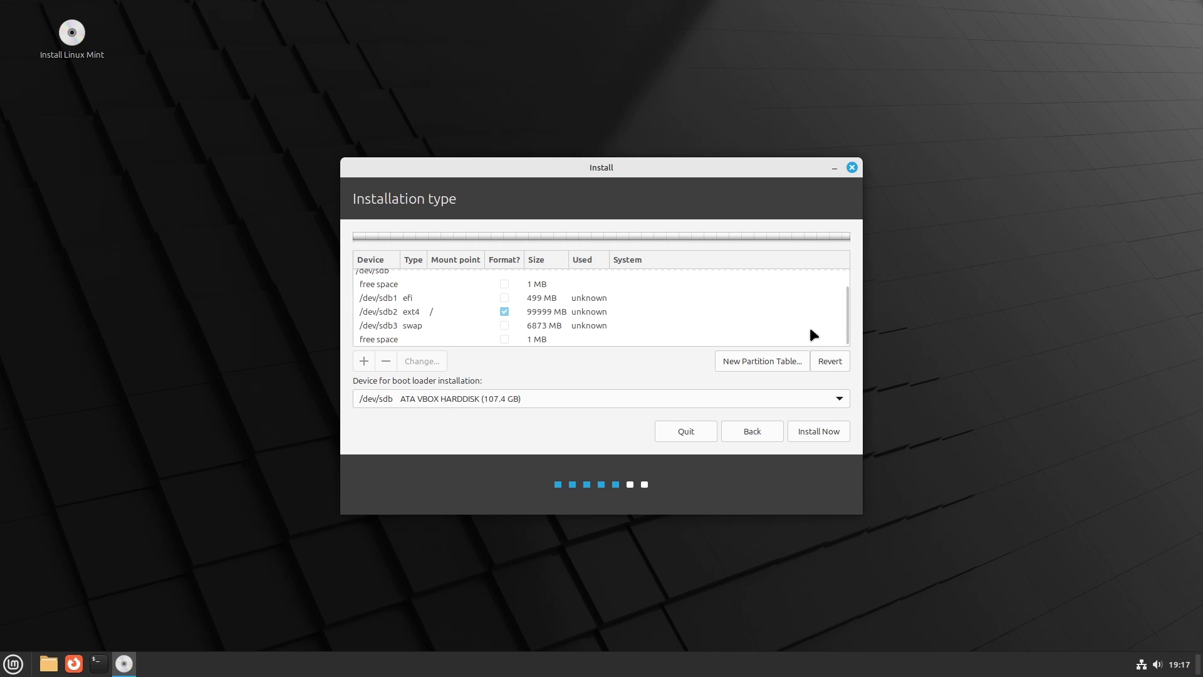
pyautogui.click(465, 401)
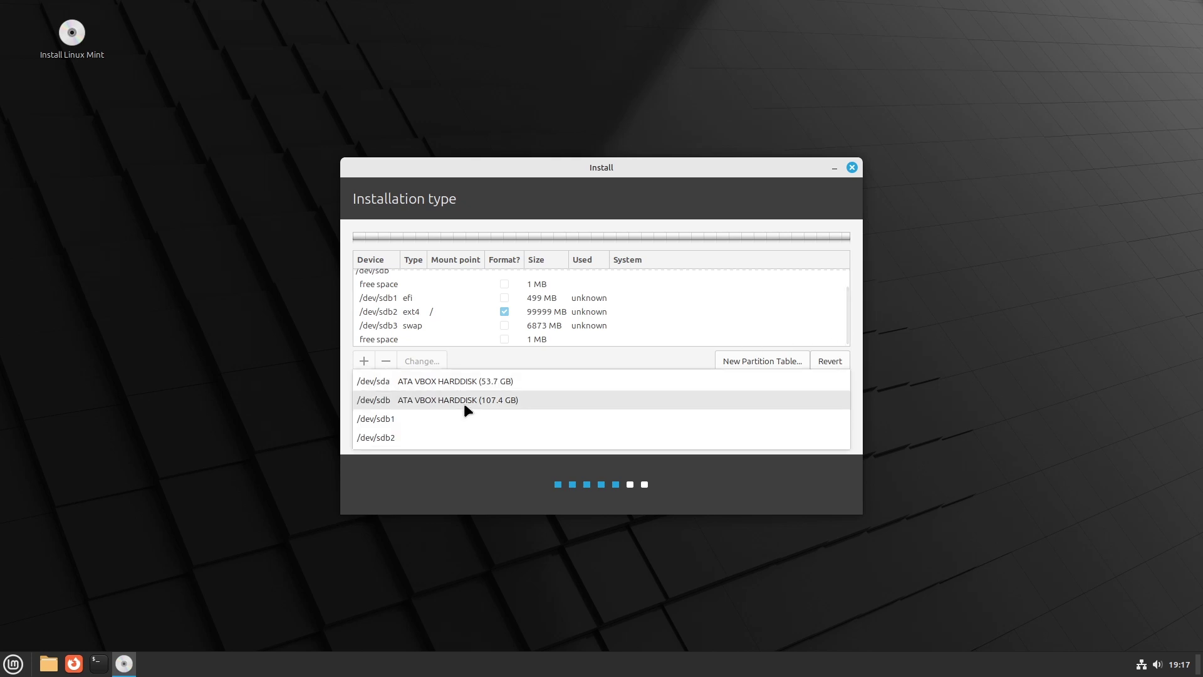
pyautogui.click(387, 402)
pyautogui.click(378, 296)
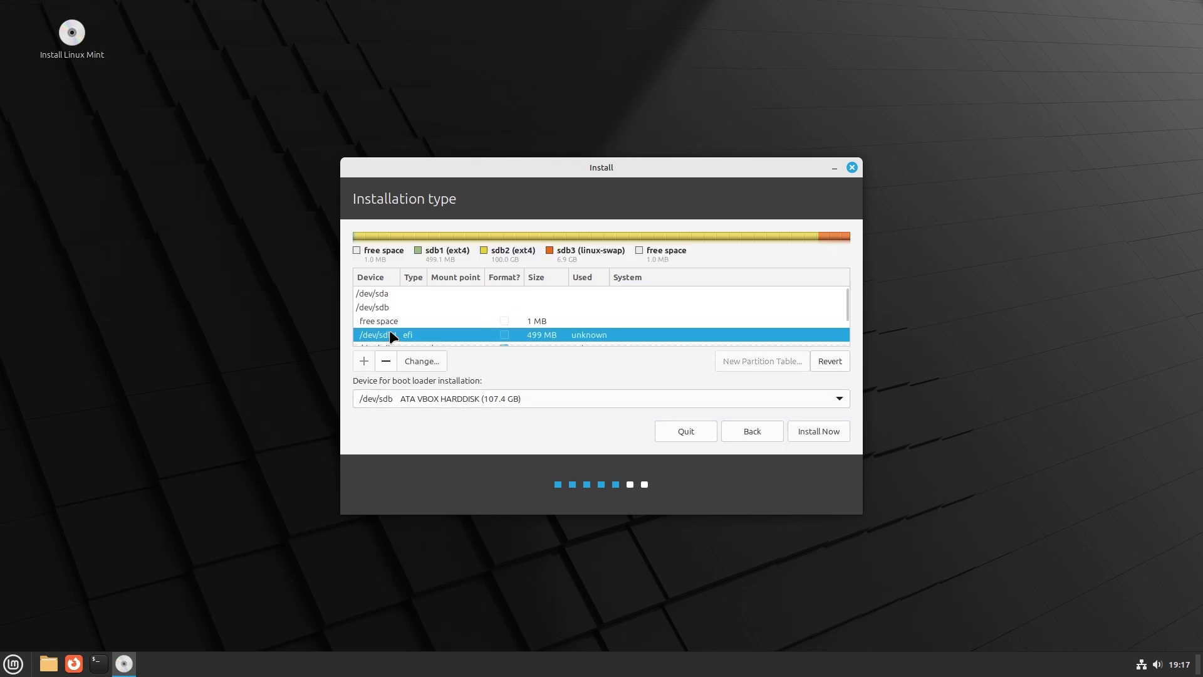
pyautogui.click(366, 310)
pyautogui.scroll(-2, 383, 327)
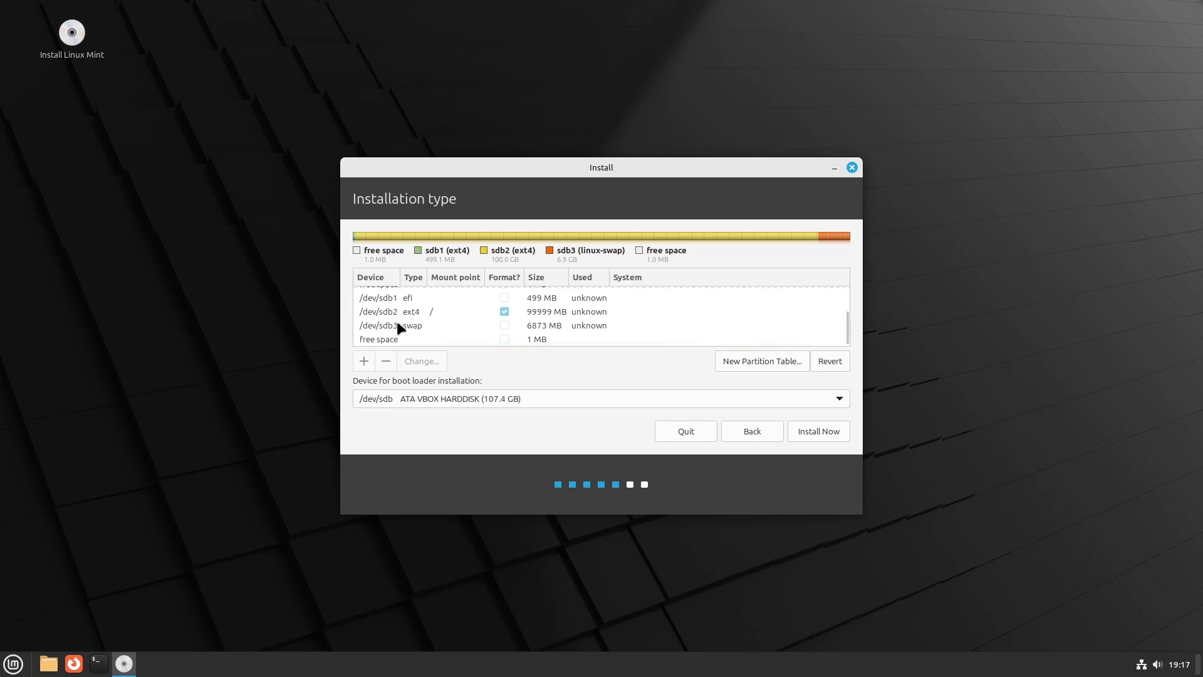
pyautogui.click(802, 432)
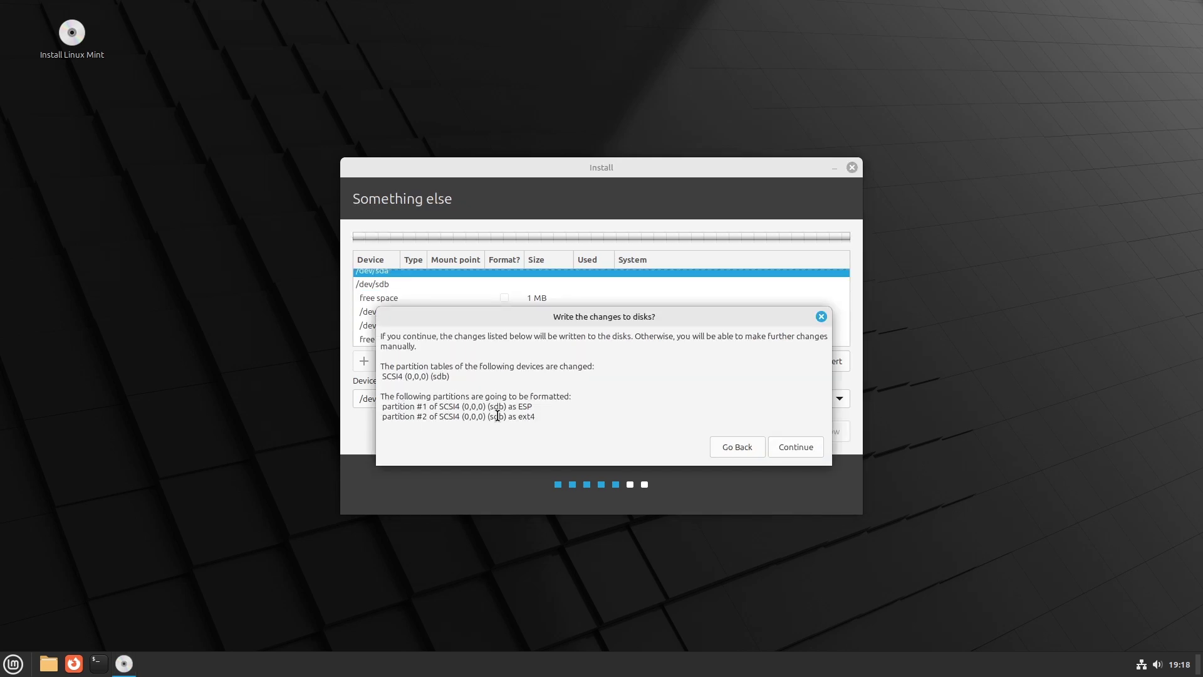
# Confirm writing the partition changes and set the time zone to New York.
pyautogui.click(796, 447)
pyautogui.click(736, 264)
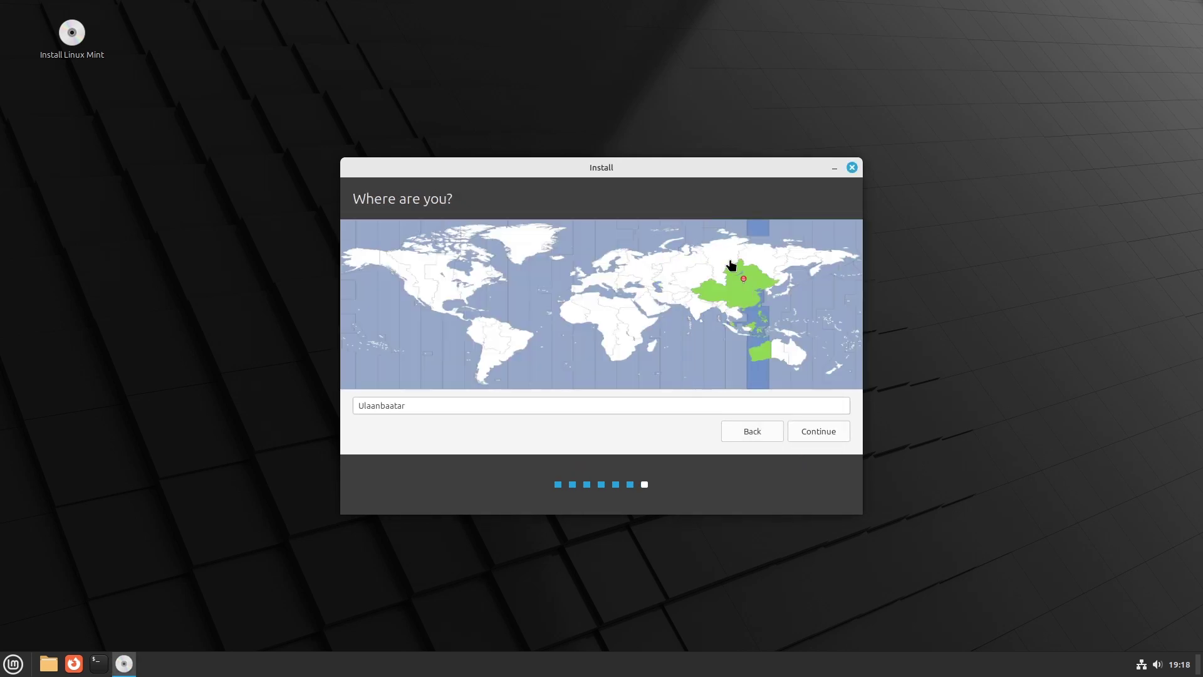
pyautogui.click(446, 299)
pyautogui.click(446, 303)
pyautogui.click(814, 434)
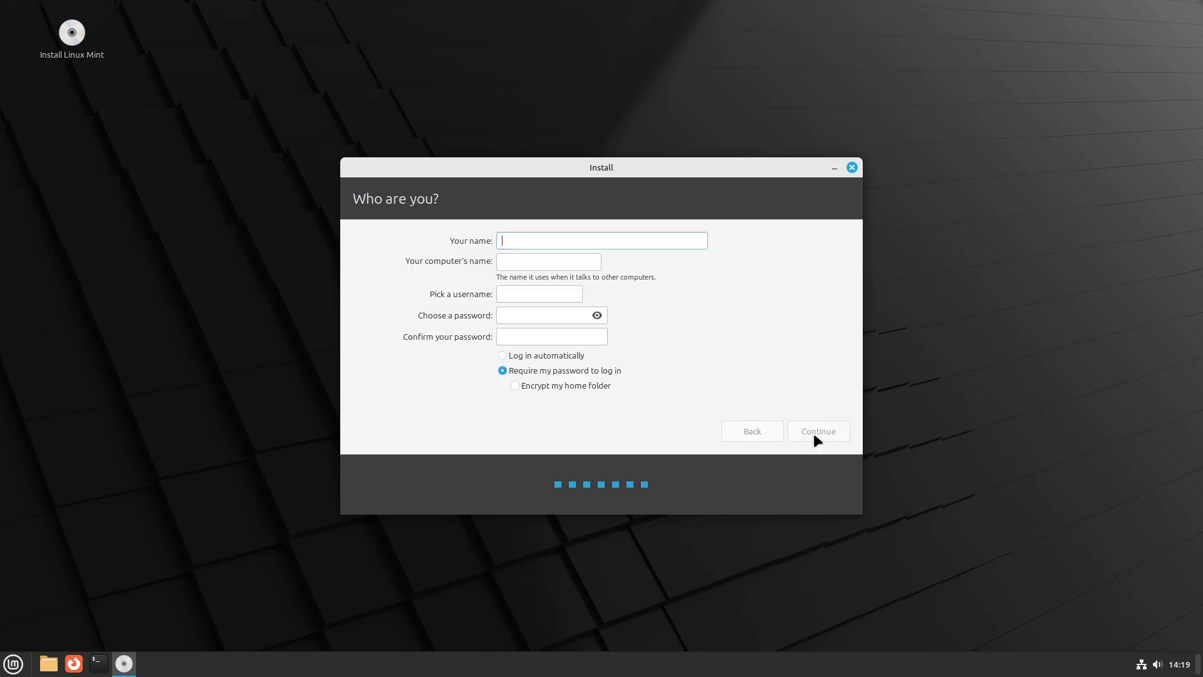
# Enter the user's name, drop the VirtualBox suffix from the computer name, set a password, and choose automatic login.
pyautogui.write('asm')
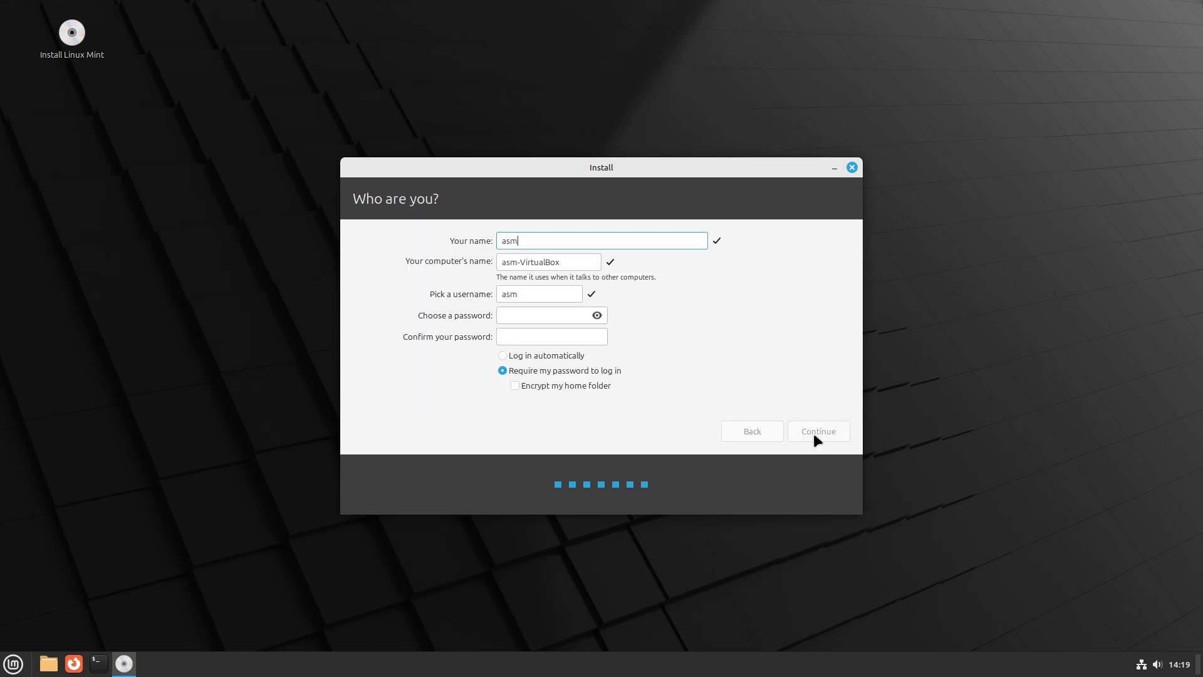
pyautogui.moveTo(532, 262); pyautogui.dragTo(606, 263)
pyautogui.press('BackSpace')
pyautogui.press('BackSpace')
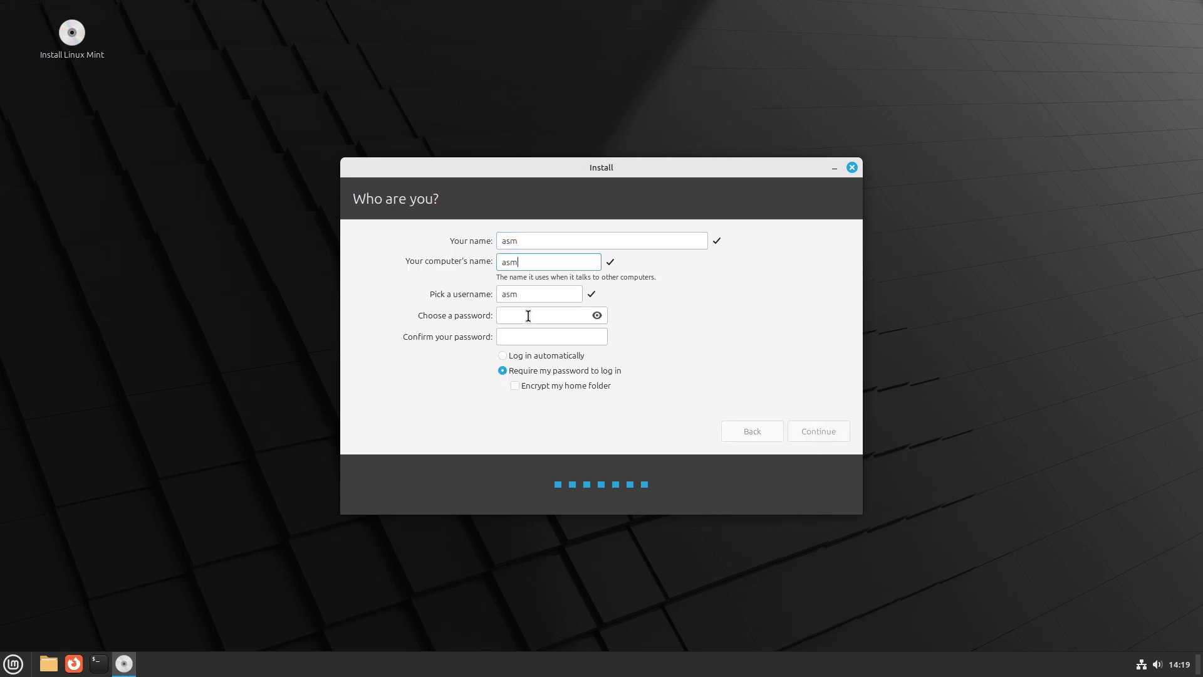
pyautogui.click(532, 315)
pyautogui.click(526, 333)
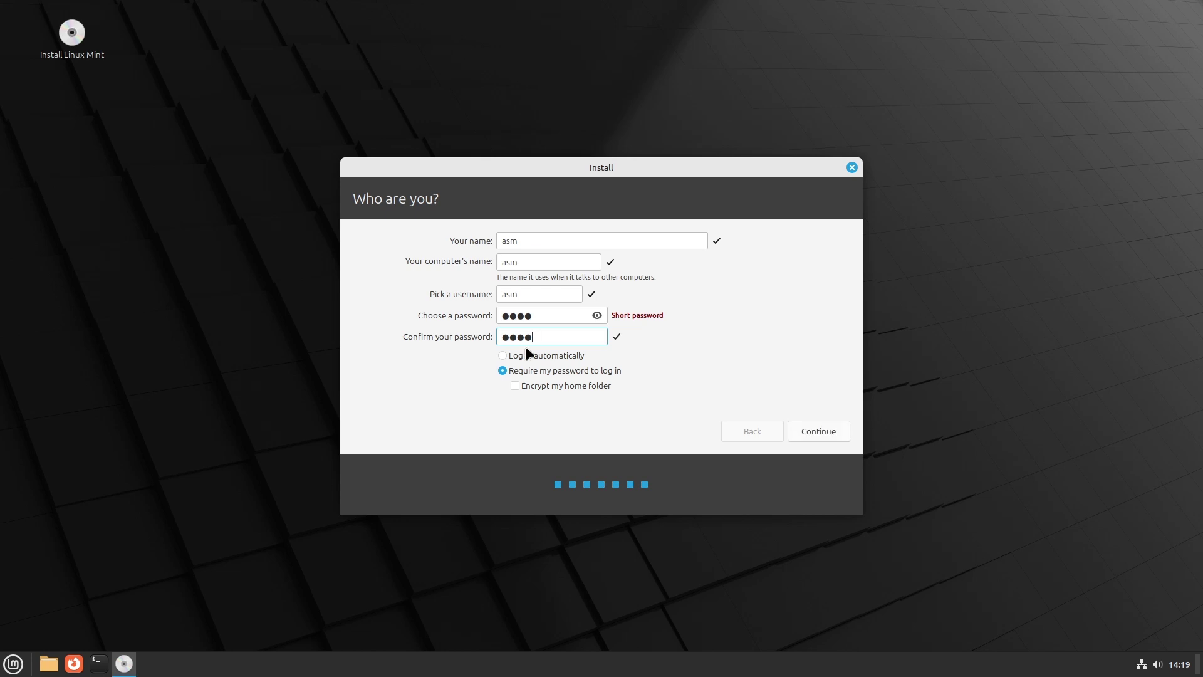
pyautogui.click(503, 356)
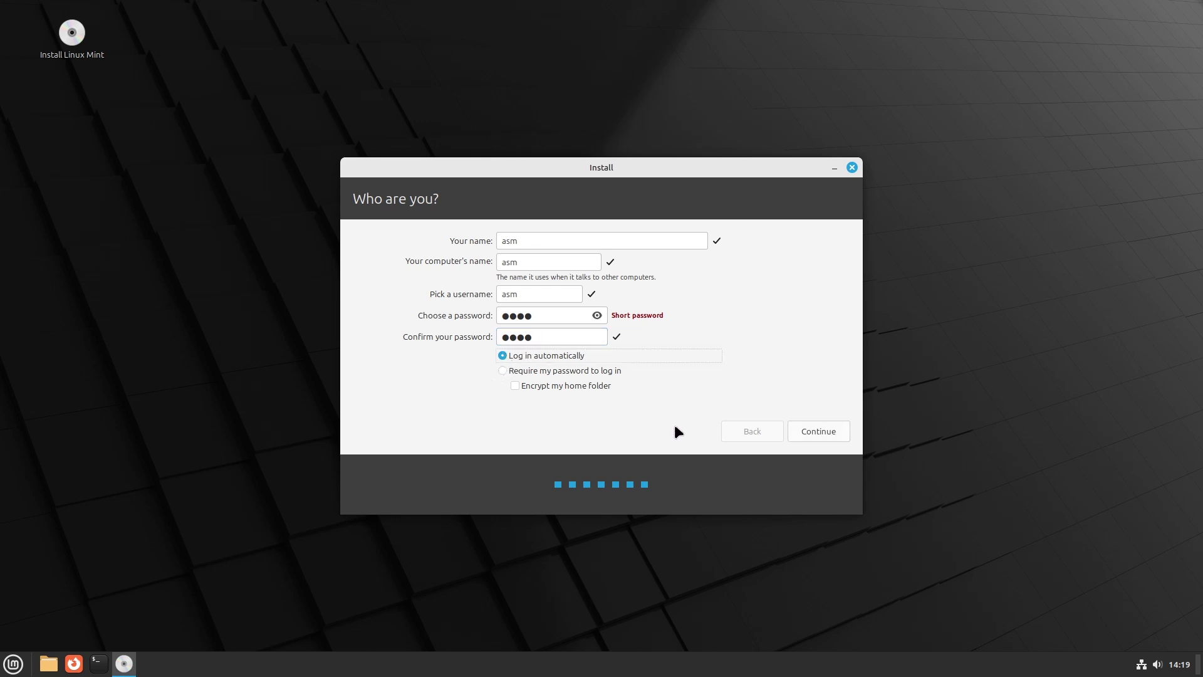
pyautogui.click(817, 432)
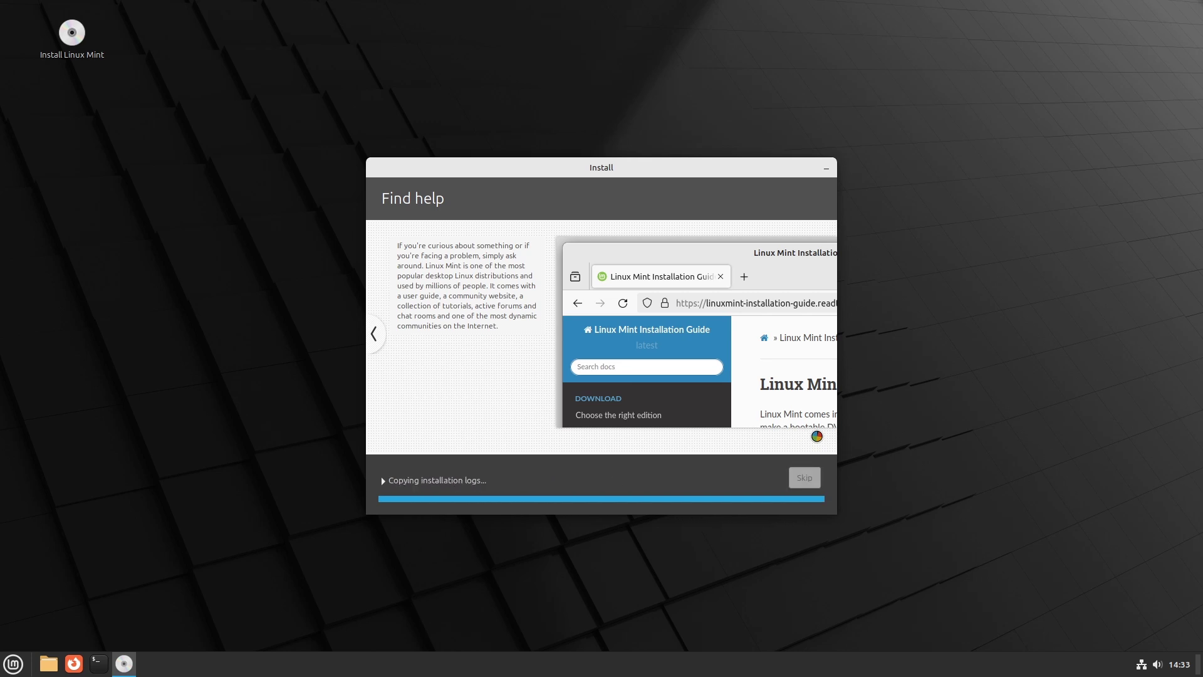
# Choose Restart Now once the installation has finished.
pyautogui.click(709, 369)
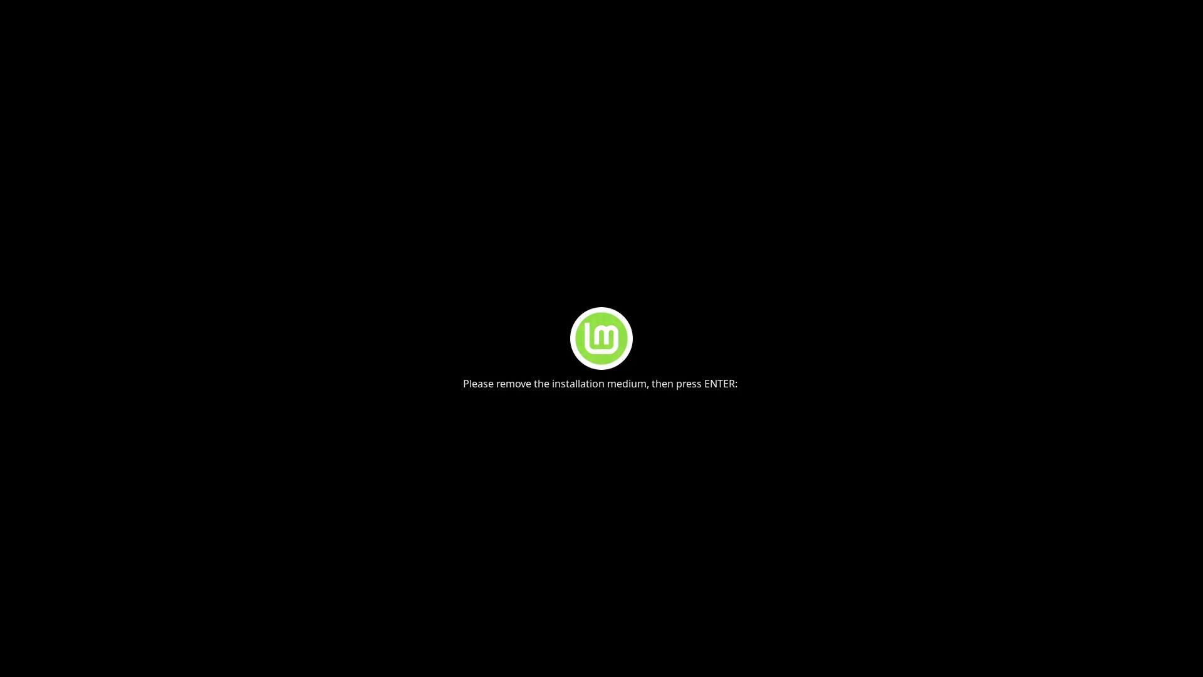
# Press Enter at the remove-medium prompt so the installed system boots.
pyautogui.press('Return')
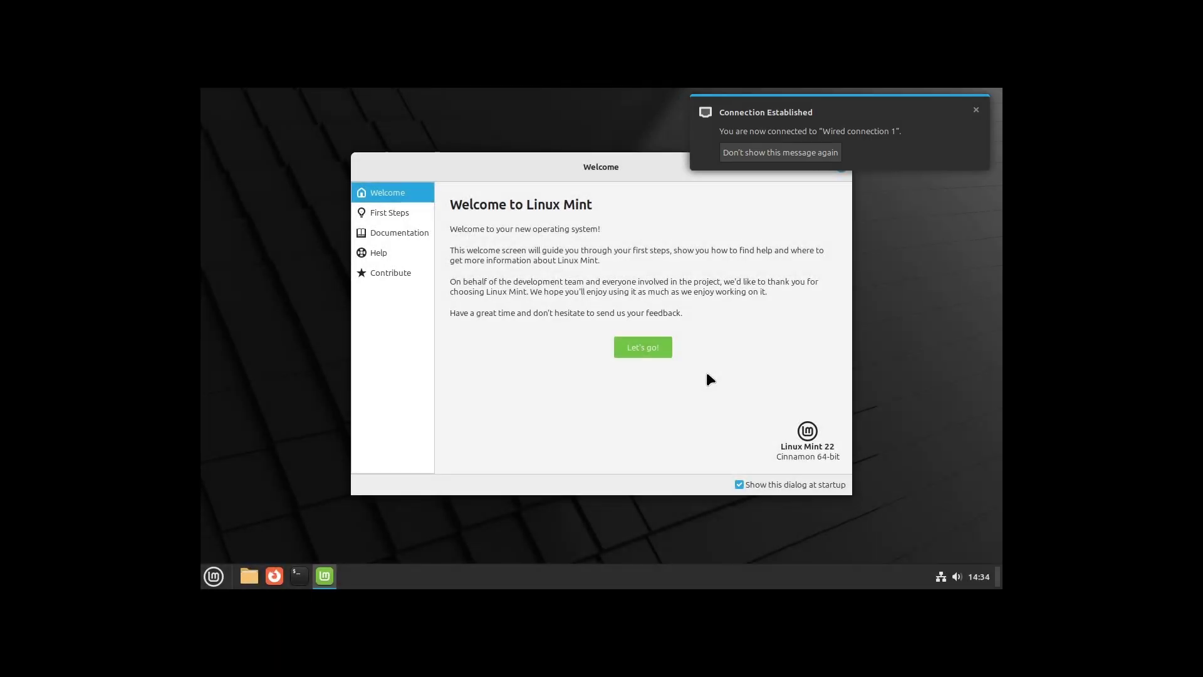
# Set the display resolution to 1920 × 1080 in Display Settings and keep it.
pyautogui.rightClick(855, 378)
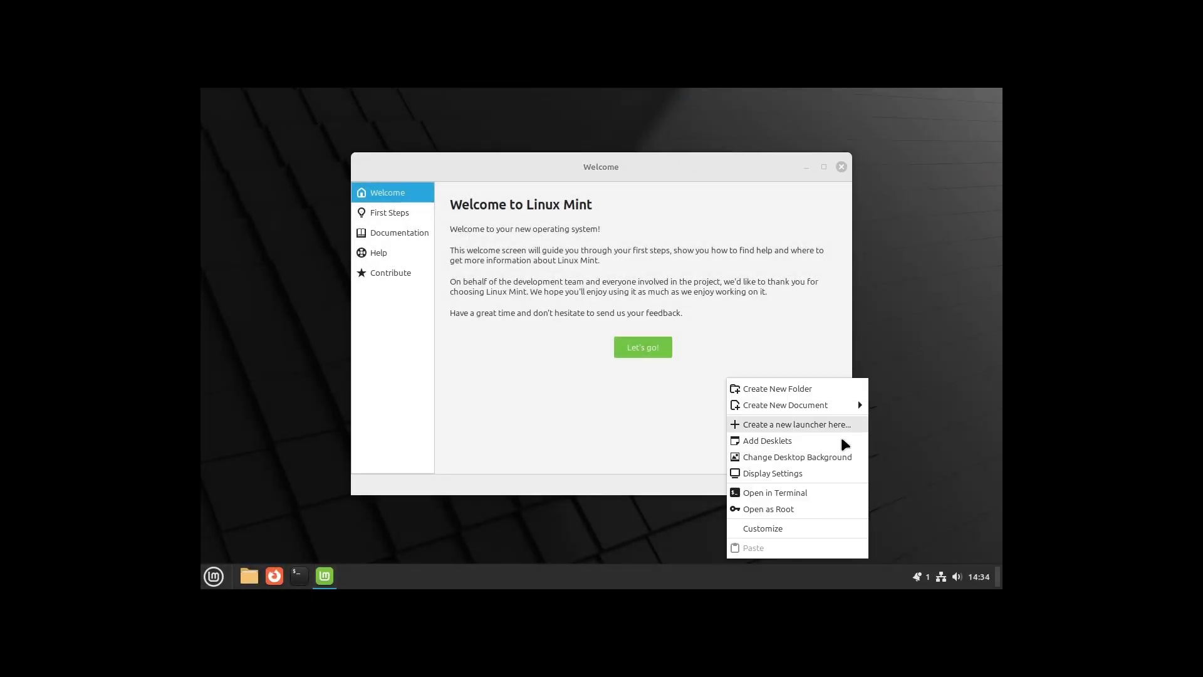
pyautogui.click(777, 473)
pyautogui.click(597, 331)
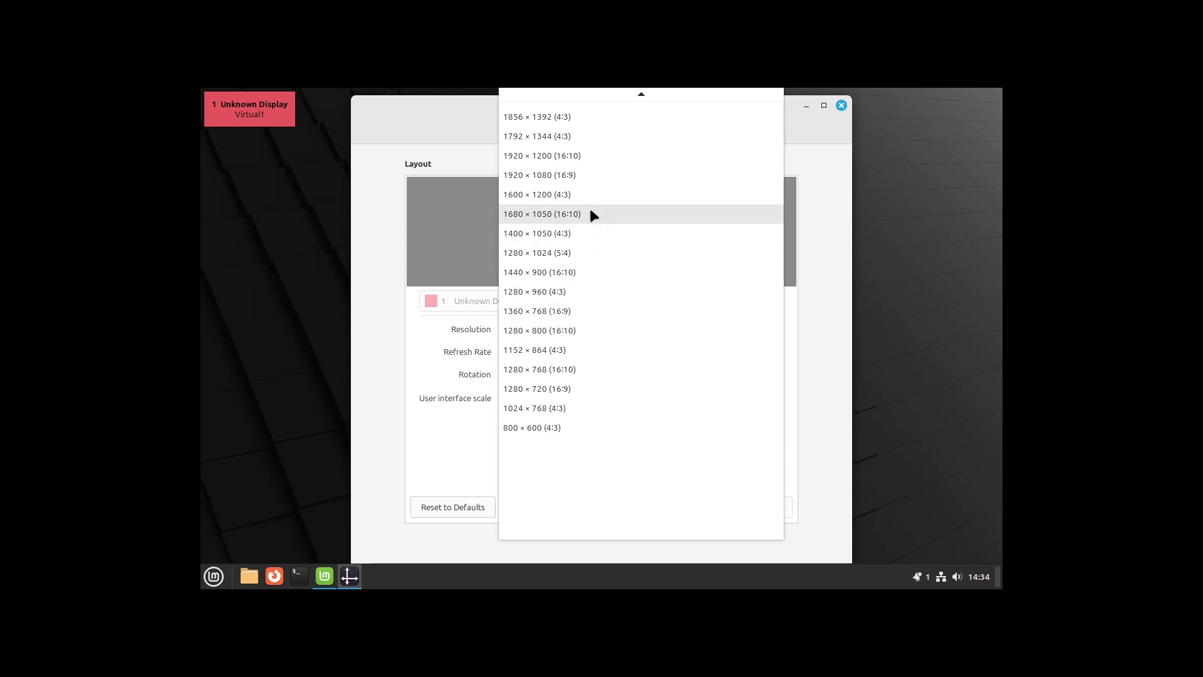
pyautogui.click(592, 174)
pyautogui.click(752, 505)
pyautogui.click(663, 380)
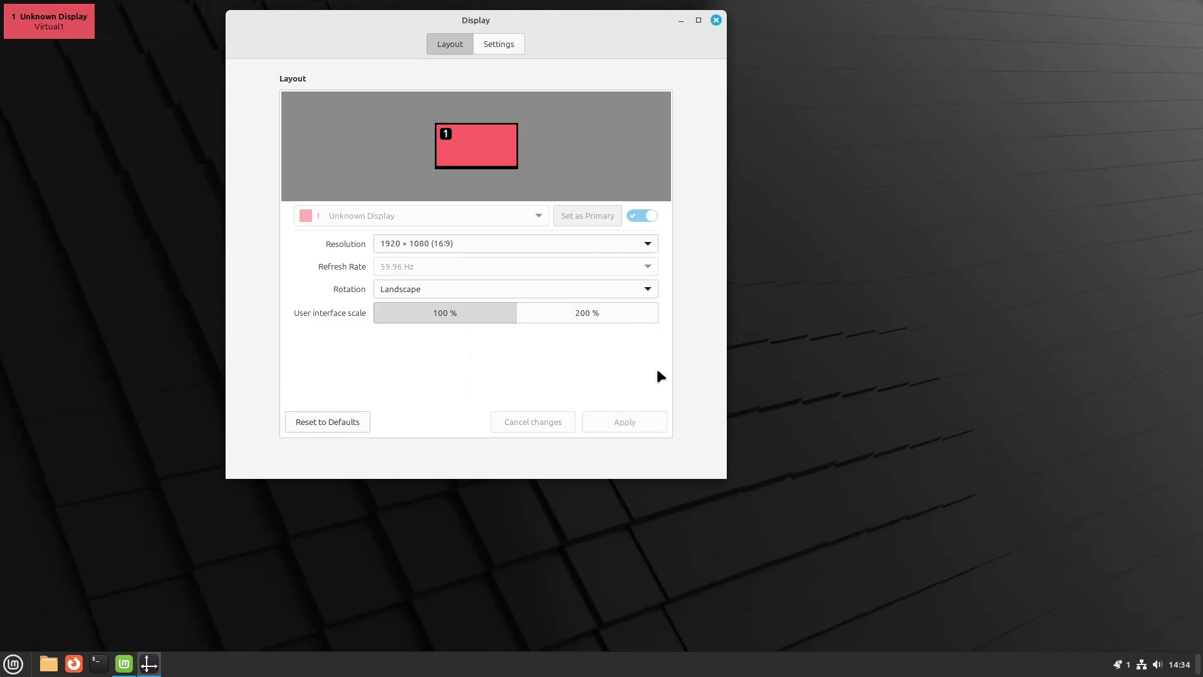
pyautogui.click(842, 79)
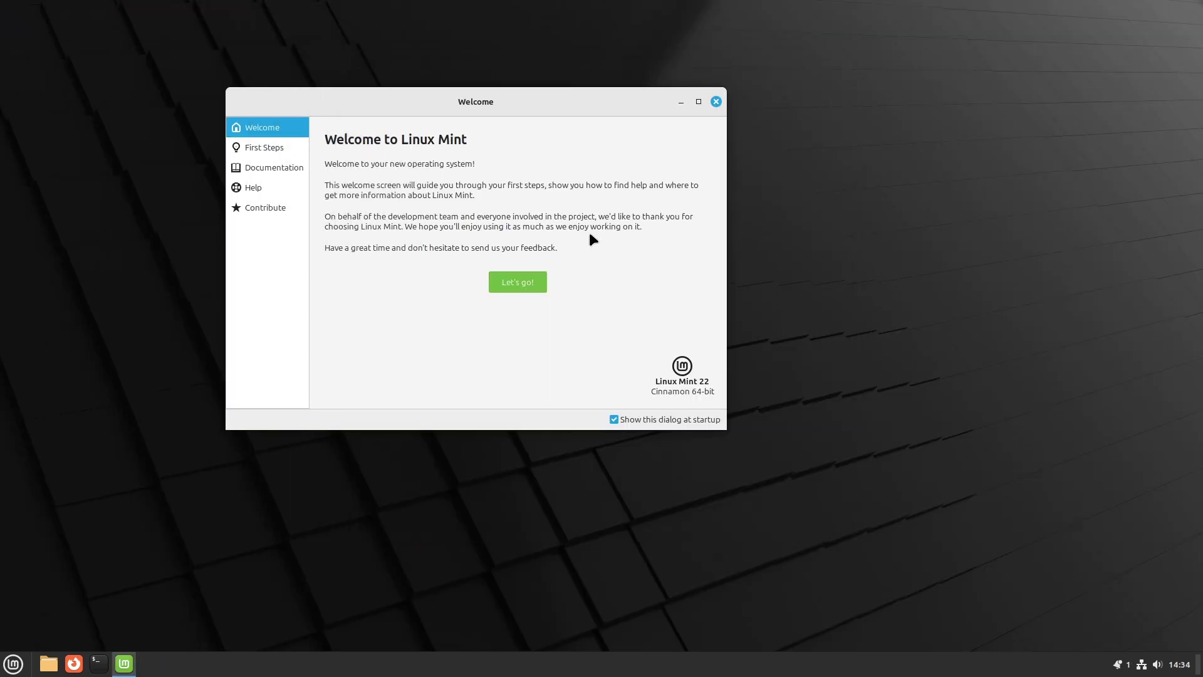
# Browse the Welcome window's First Steps, Documentation, Help and Contribute pages, then close it.
pyautogui.moveTo(523, 99); pyautogui.dragTo(664, 132)
pyautogui.click(663, 314)
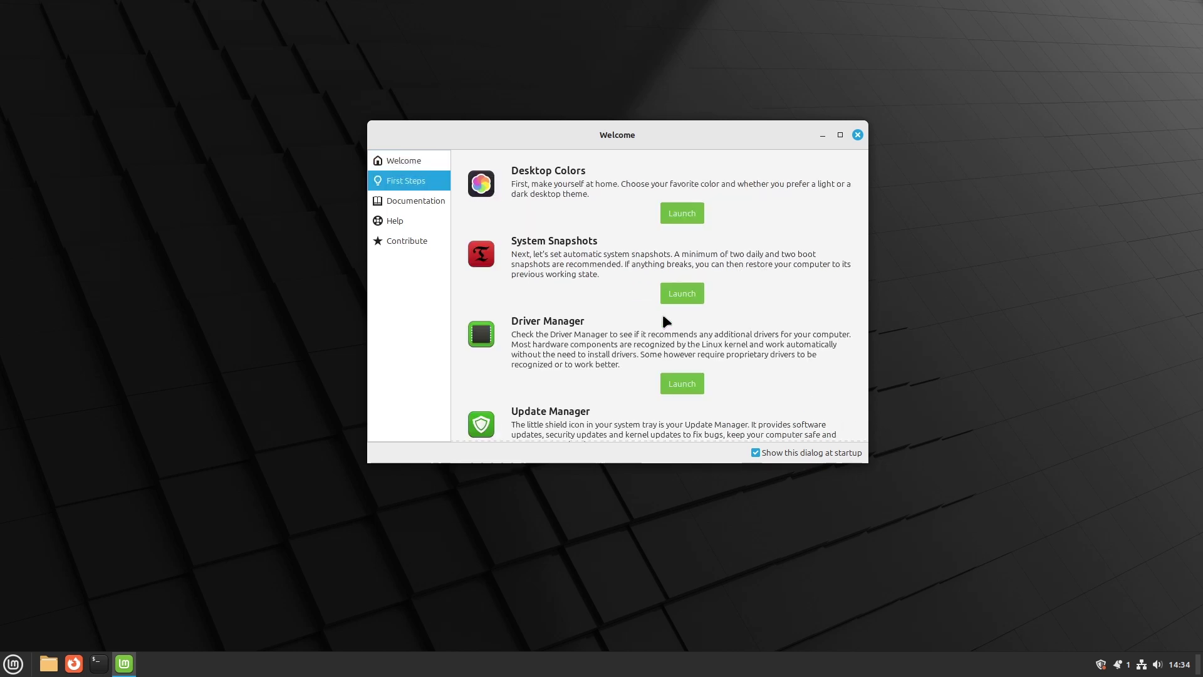
pyautogui.scroll(-5, 664, 310)
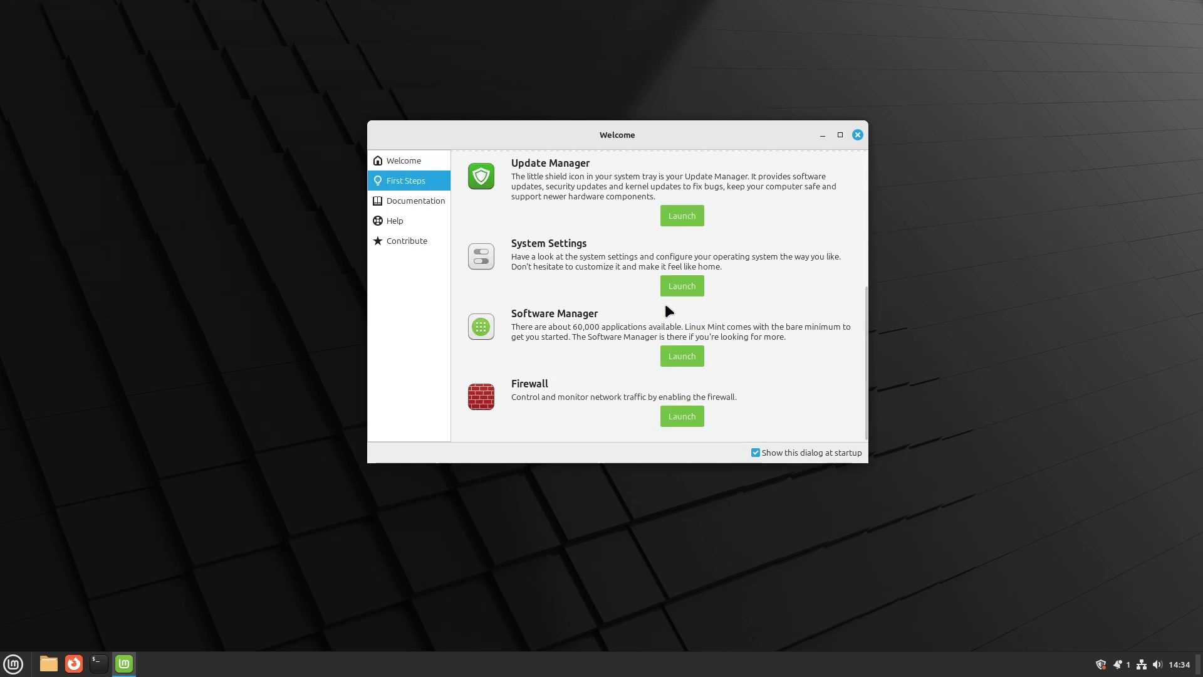
pyautogui.click(415, 201)
pyautogui.click(420, 221)
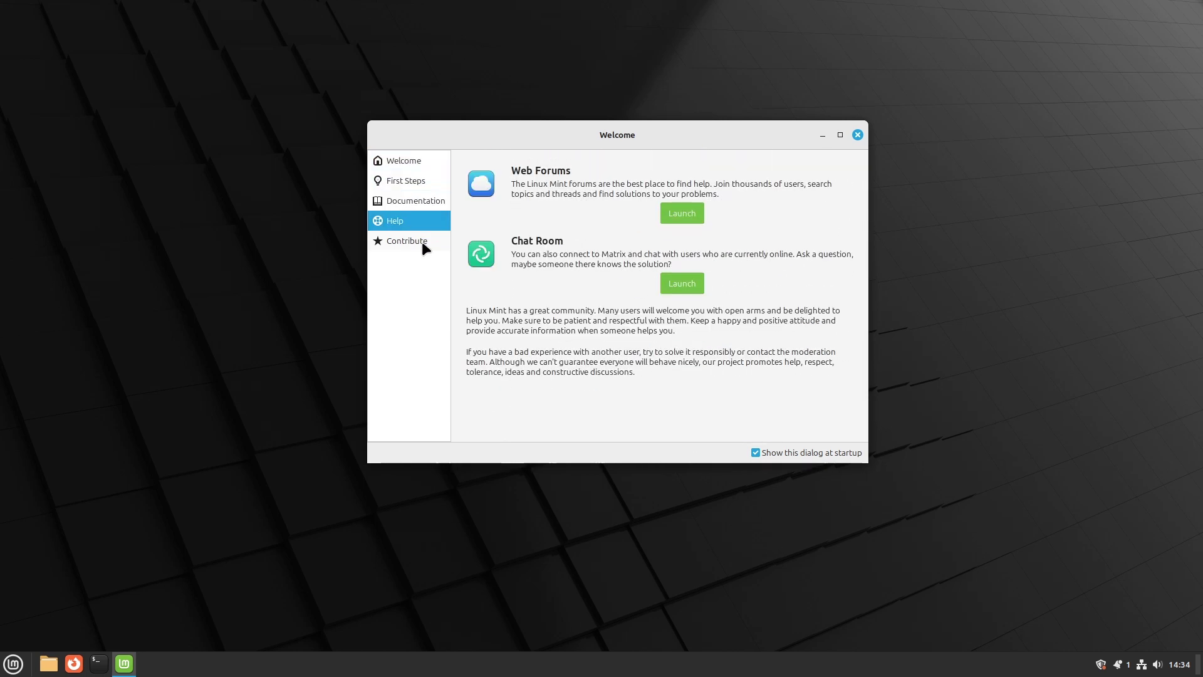
pyautogui.click(423, 242)
pyautogui.click(858, 135)
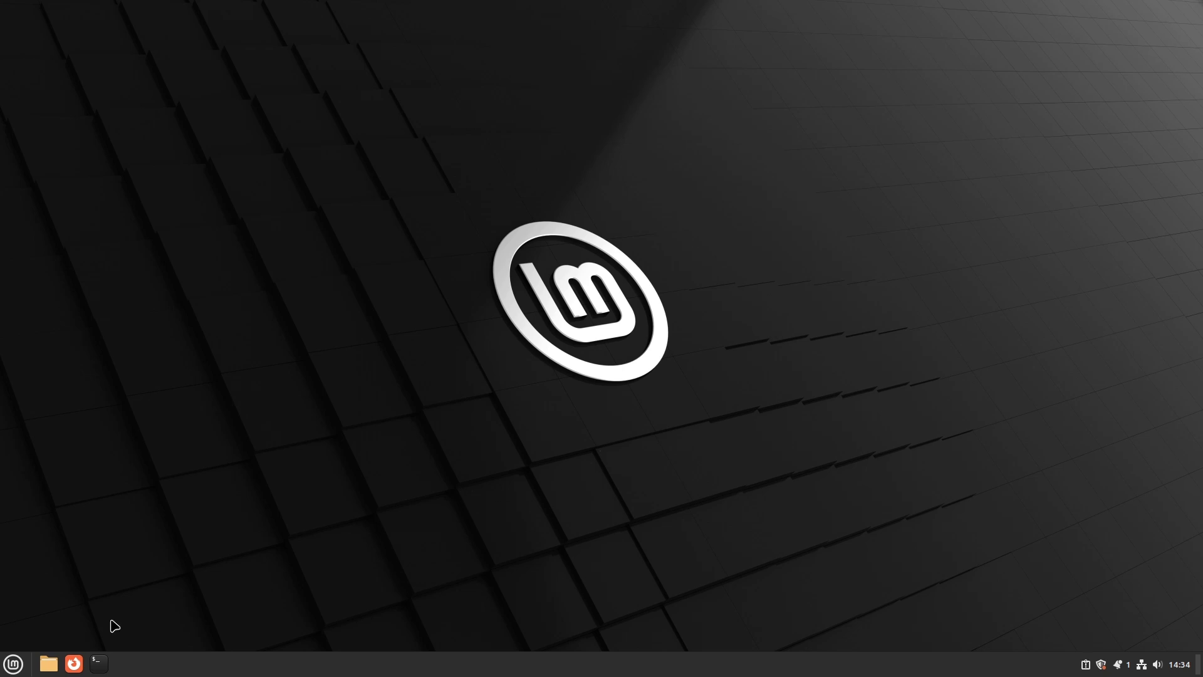
pyautogui.click(24, 663)
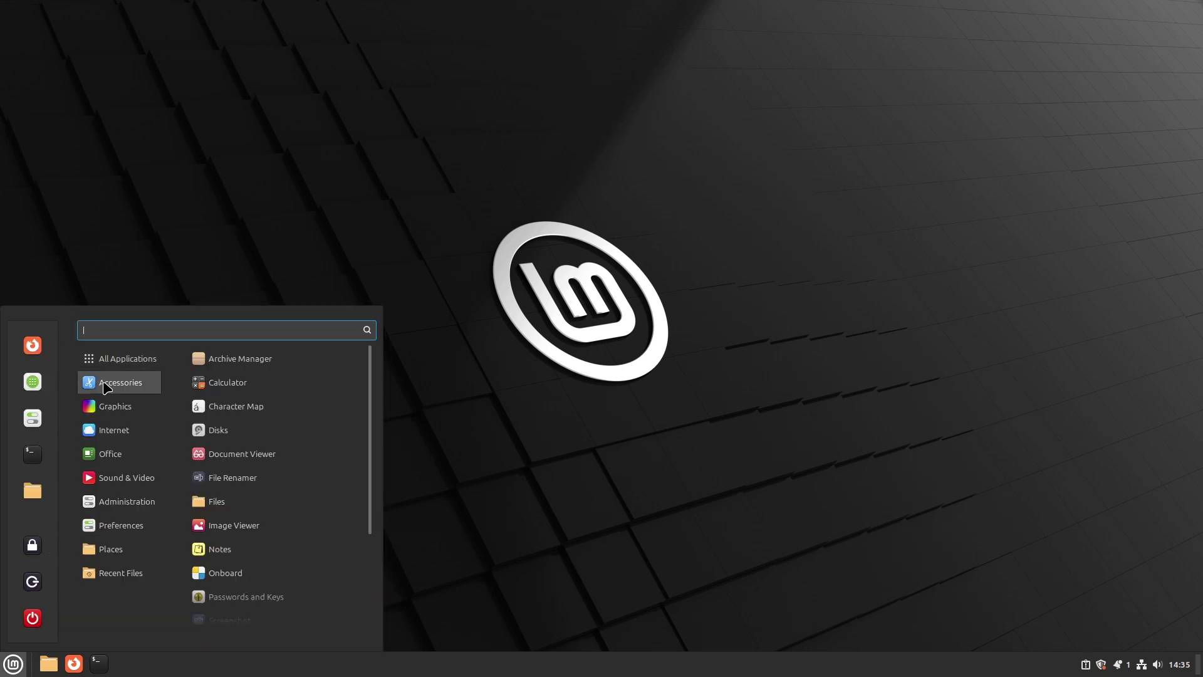
pyautogui.moveTo(115, 575)
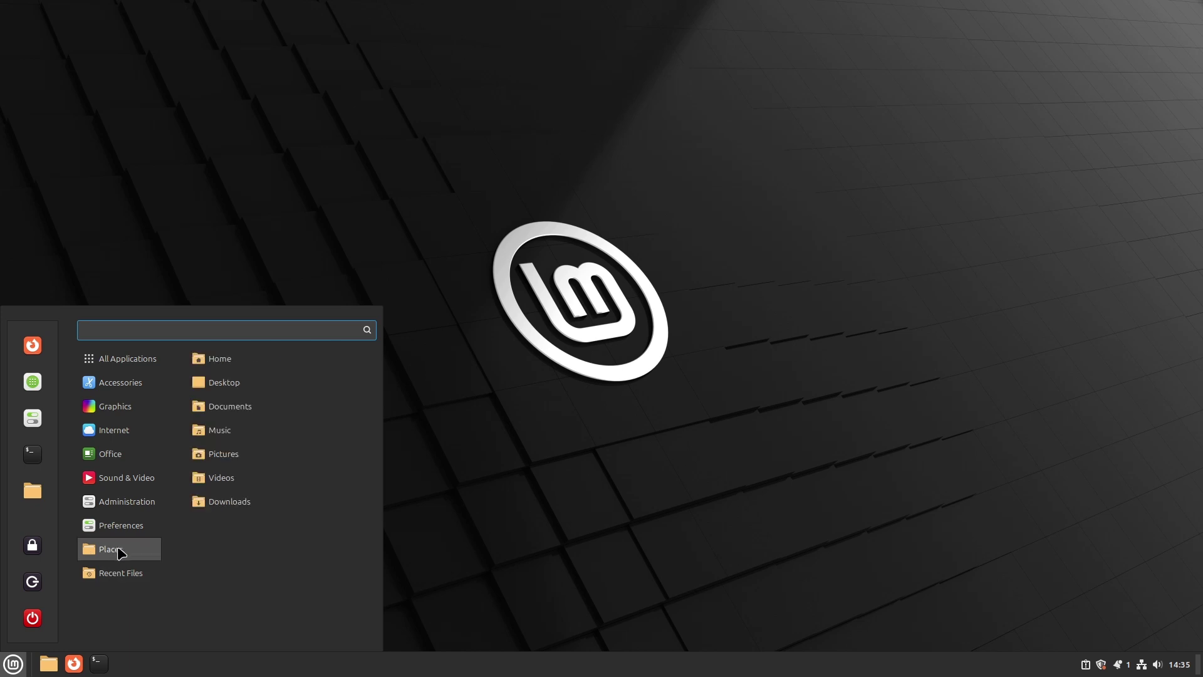
pyautogui.moveTo(130, 425)
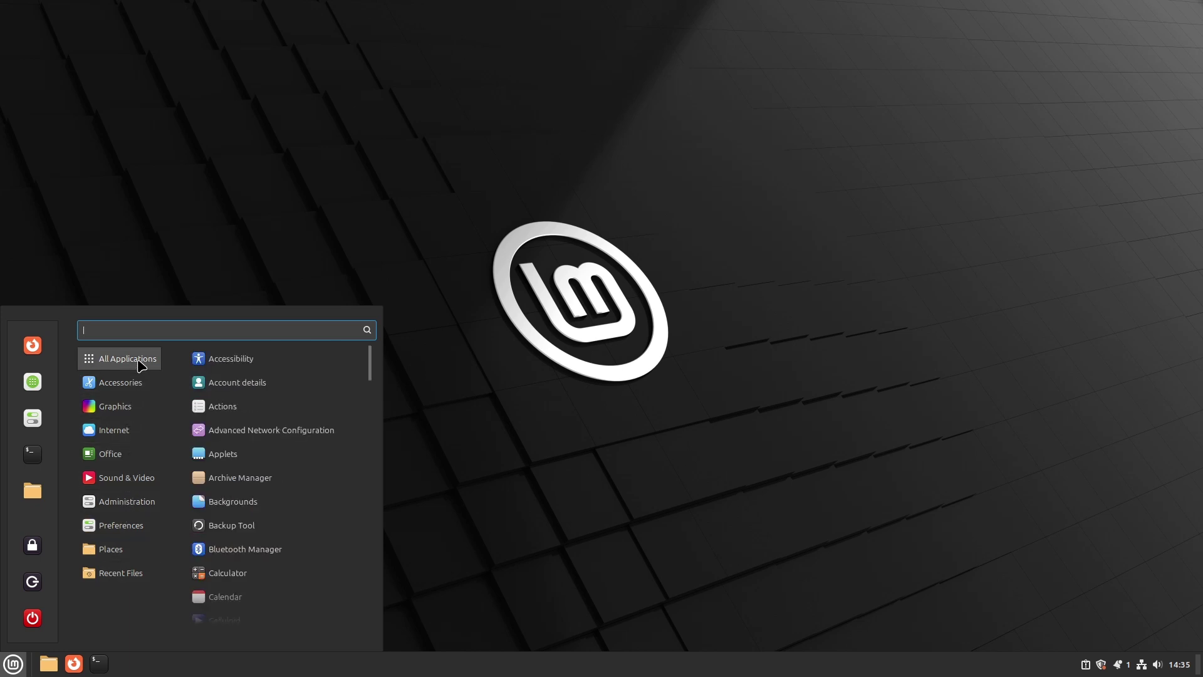
pyautogui.click(397, 471)
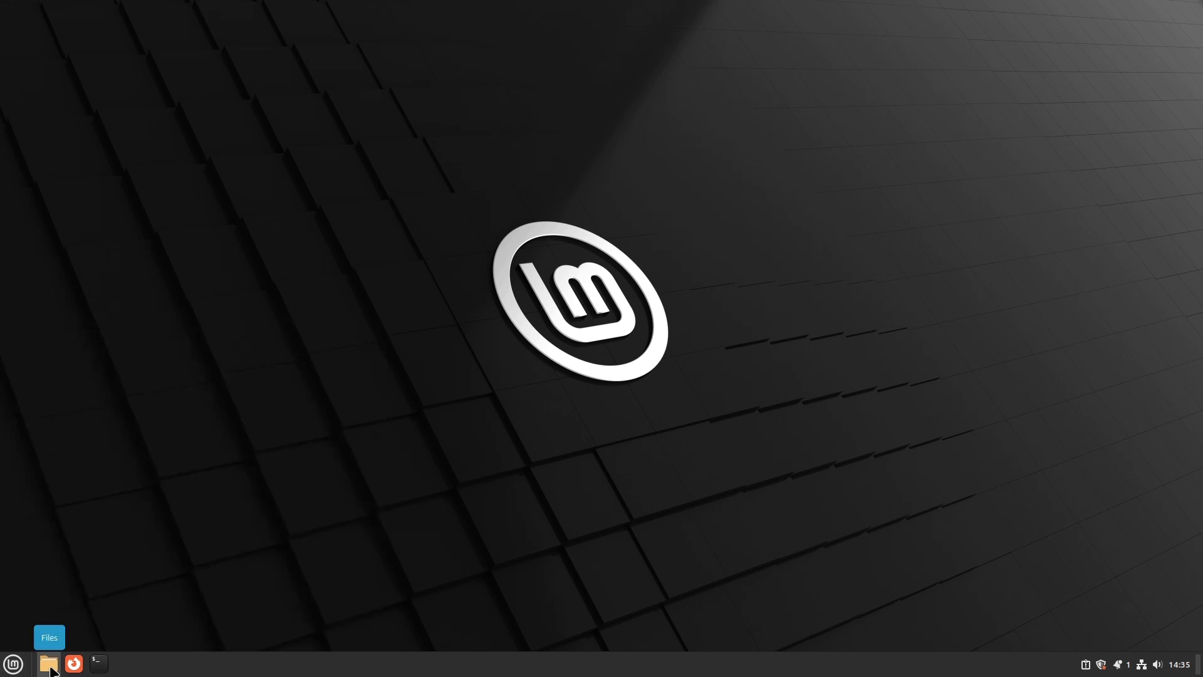
pyautogui.click(49, 664)
pyautogui.moveTo(429, 110); pyautogui.dragTo(686, 135)
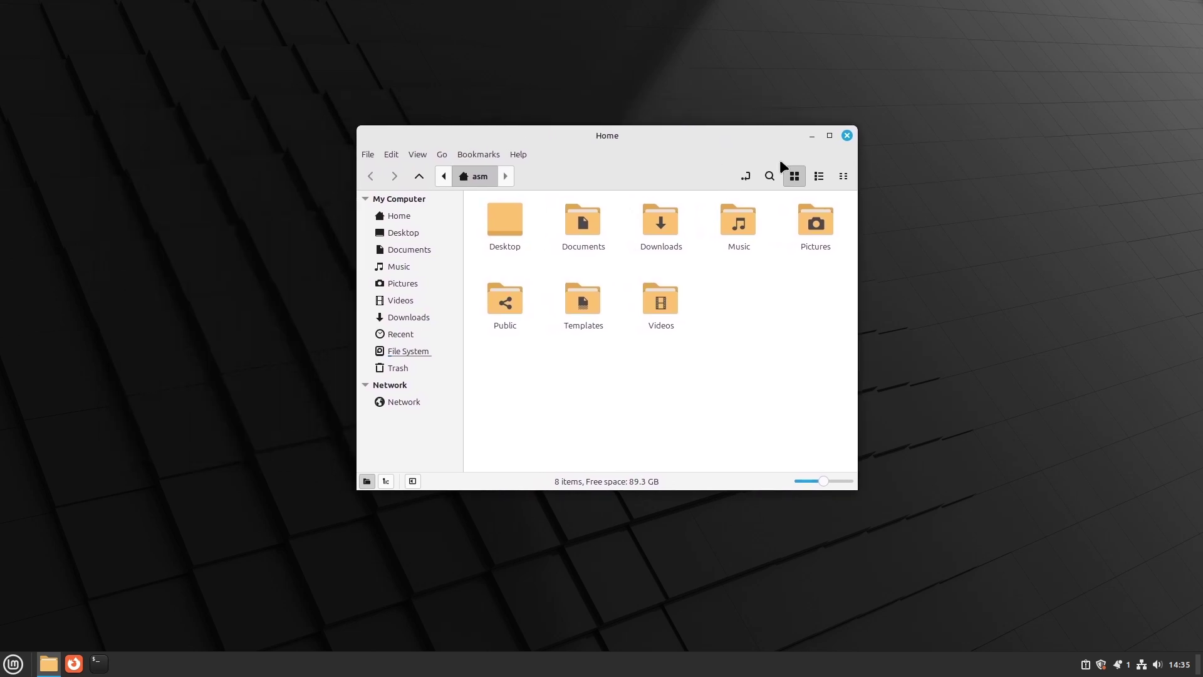
pyautogui.click(847, 136)
pyautogui.click(99, 663)
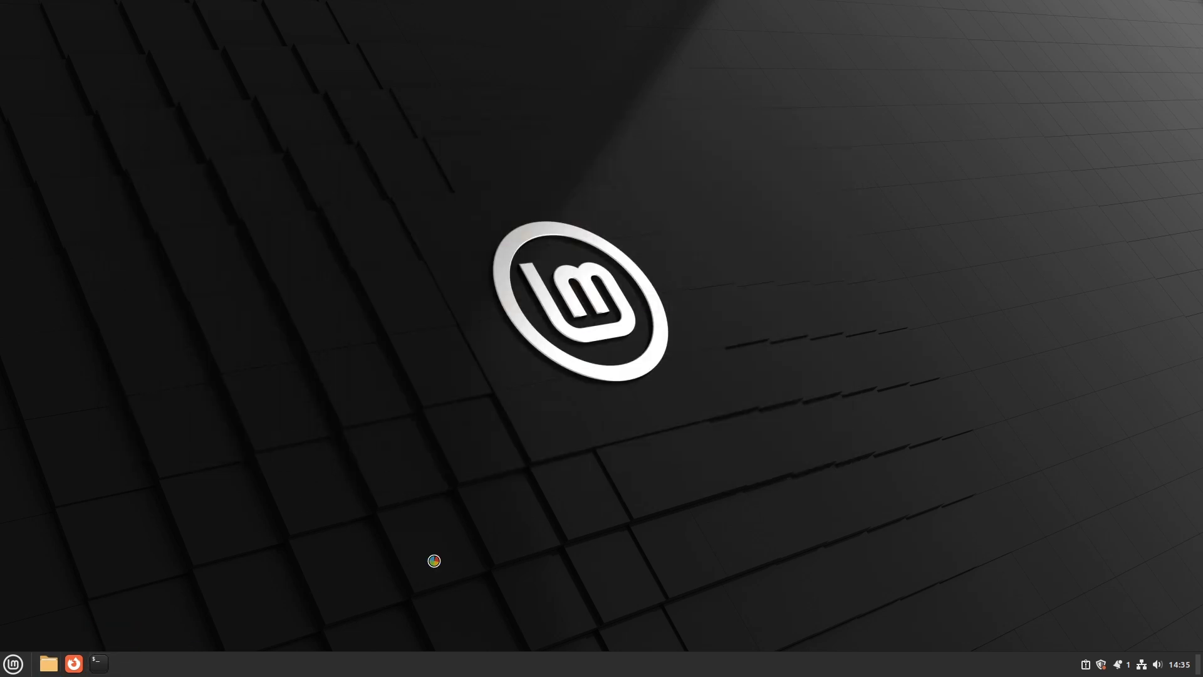
pyautogui.moveTo(433, 38); pyautogui.dragTo(634, 169)
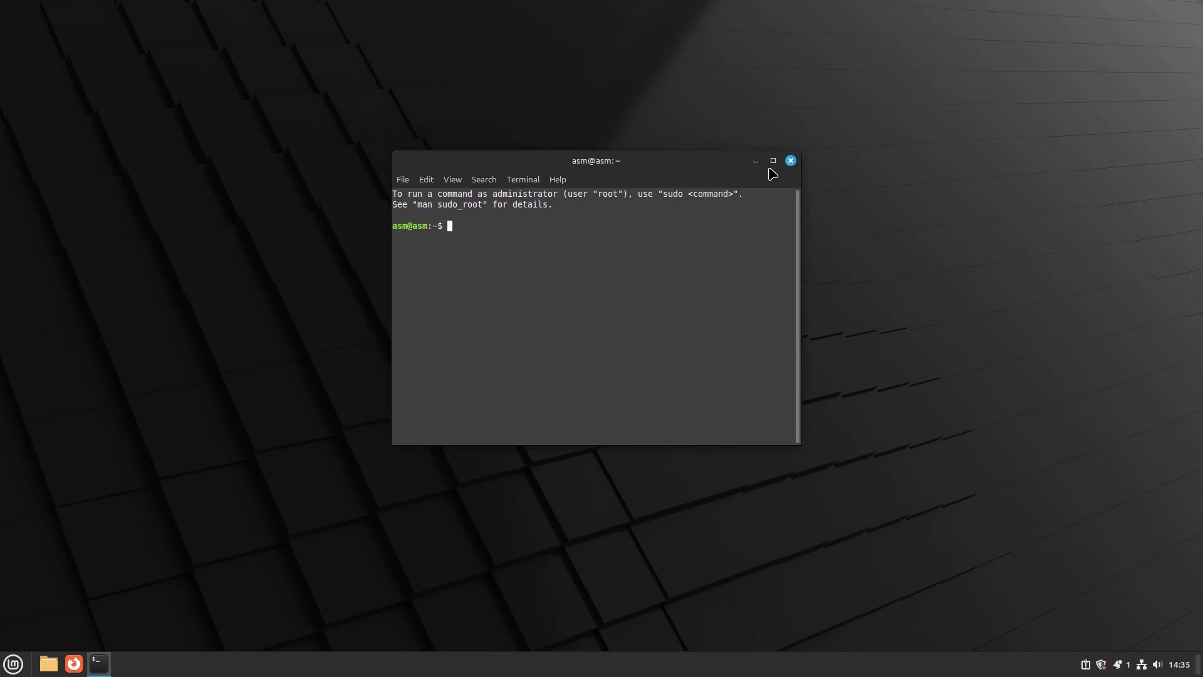
pyautogui.click(790, 162)
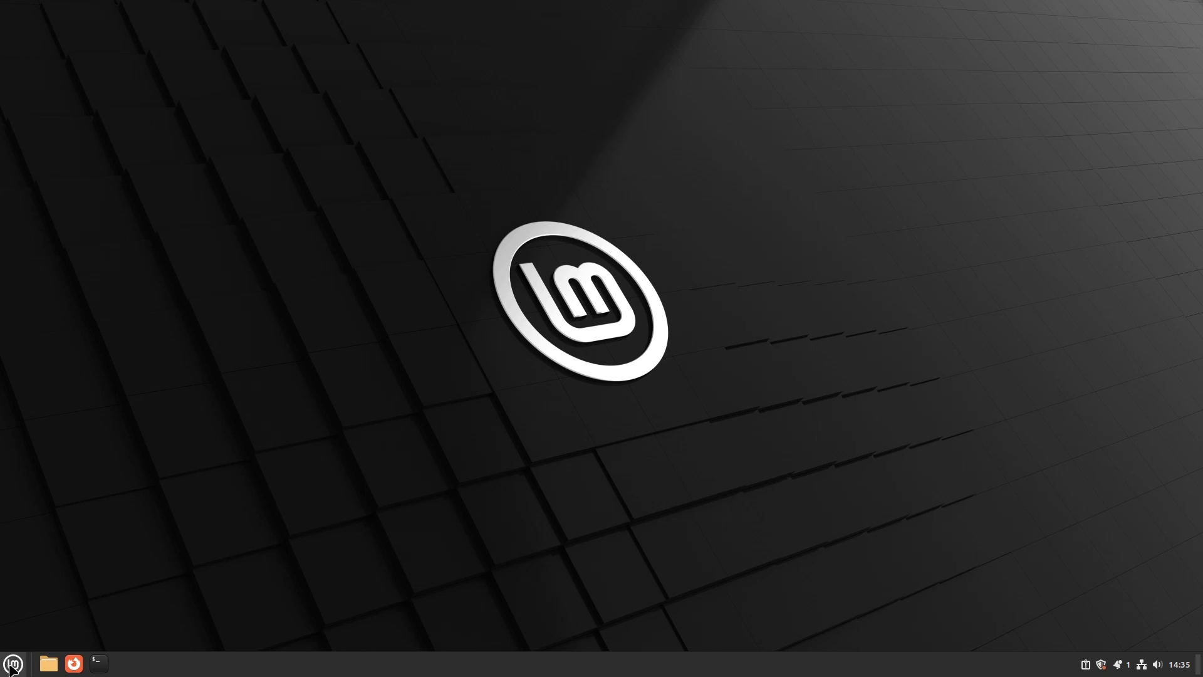
# Shut down the system from the Mint menu's power option.
pyautogui.click(13, 663)
pyautogui.click(27, 625)
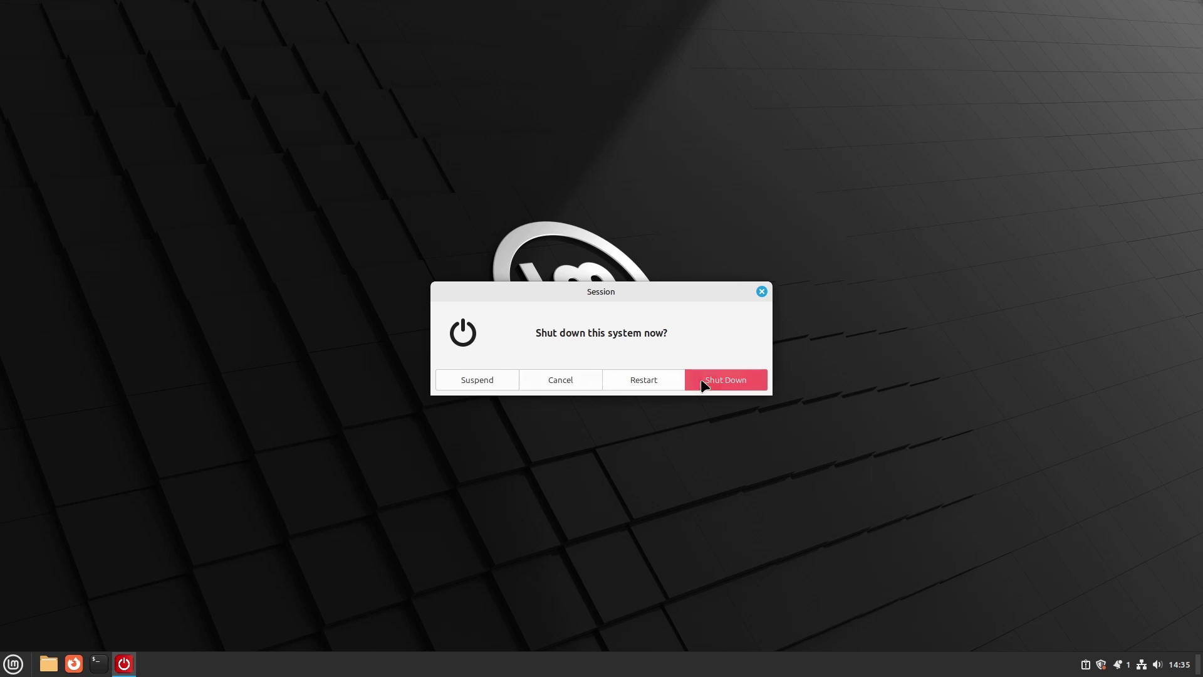
pyautogui.moveTo(708, 385); pyautogui.dragTo(705, 428)
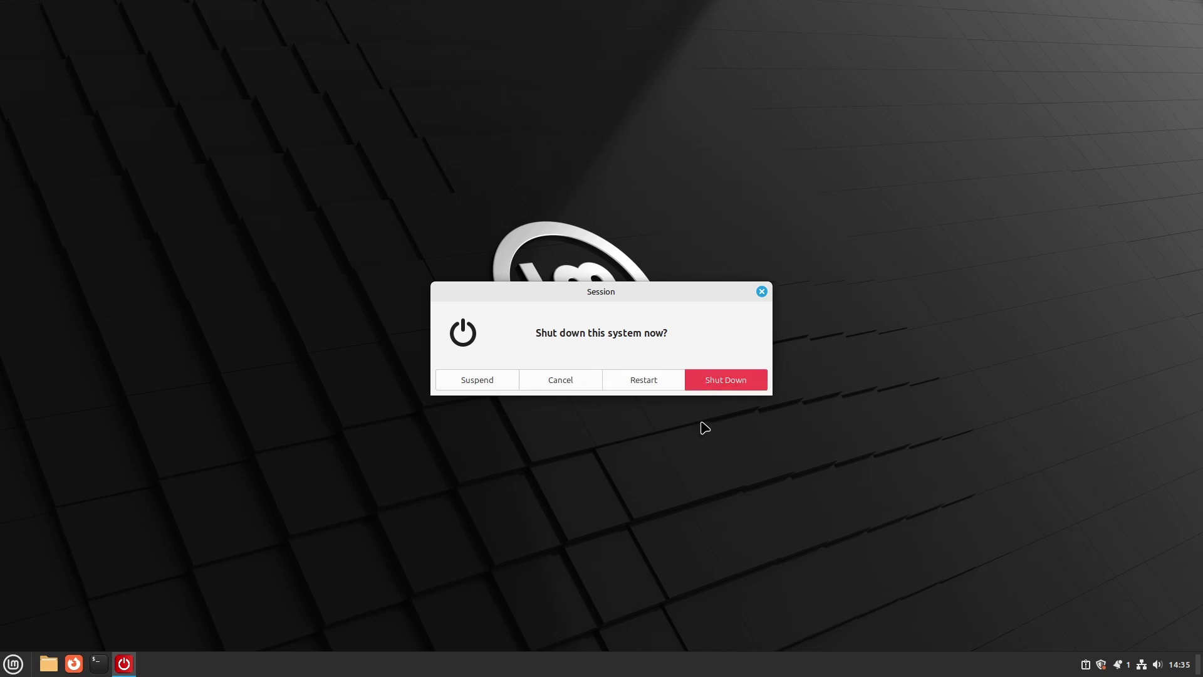
pyautogui.click(592, 387)
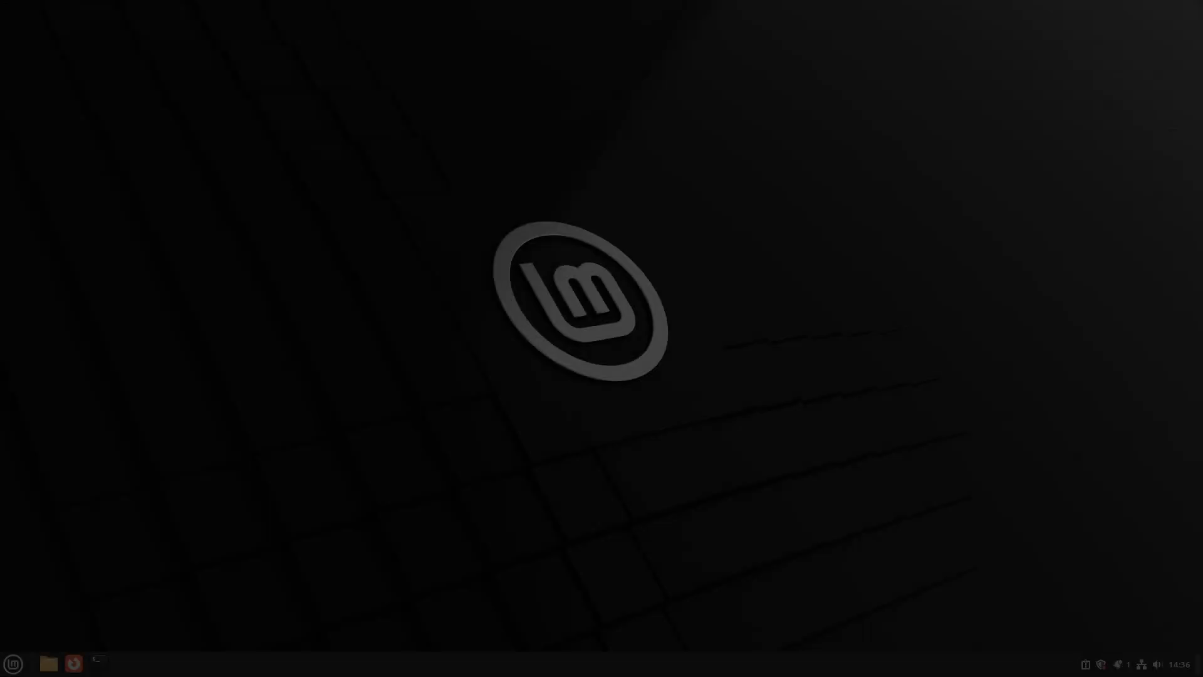